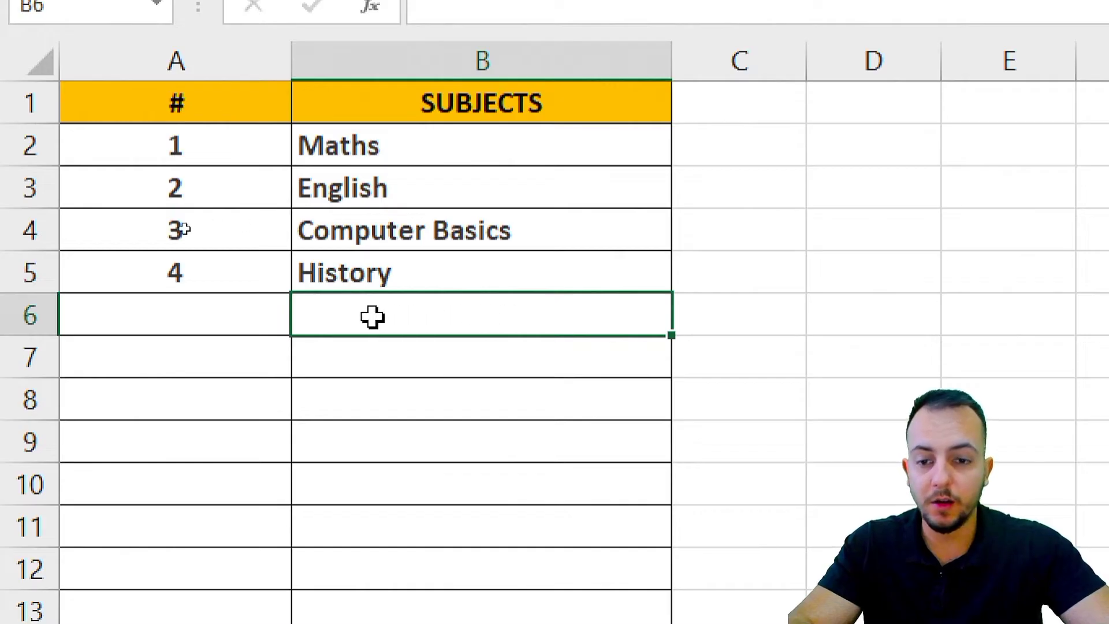
Enter Science as a subject in cell B10, leaving rows 6 to 9 of the table empty
{"action": "left_click_drag", "start_coordinate": [369, 319], "coordinate": [350, 437]}
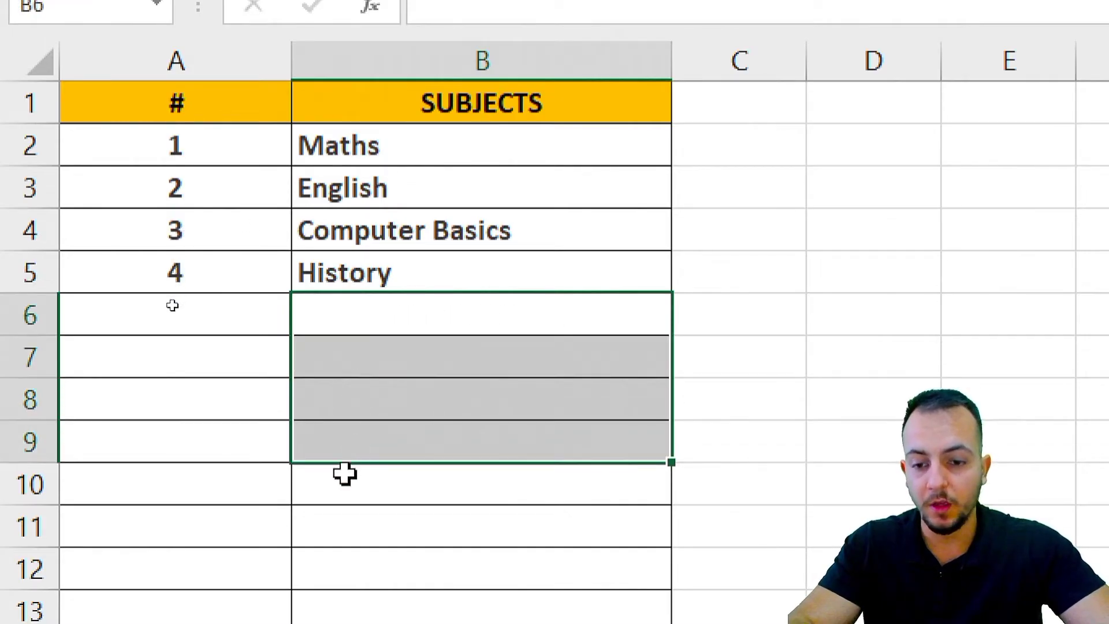
{"action": "left_click", "coordinate": [344, 470]}
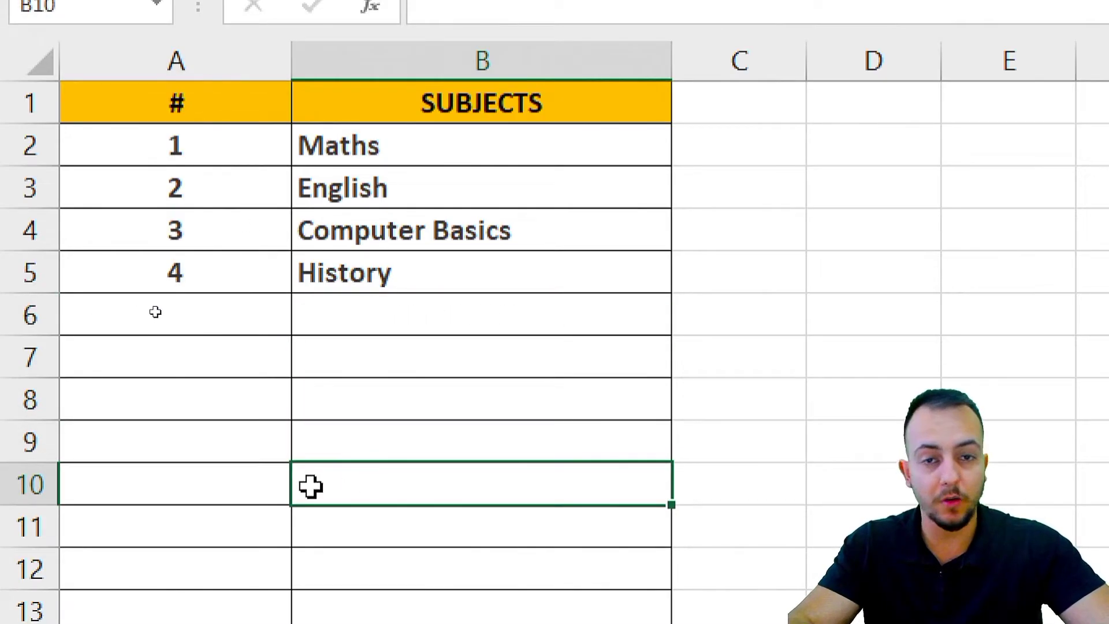
{"action": "left_click", "coordinate": [34, 483]}
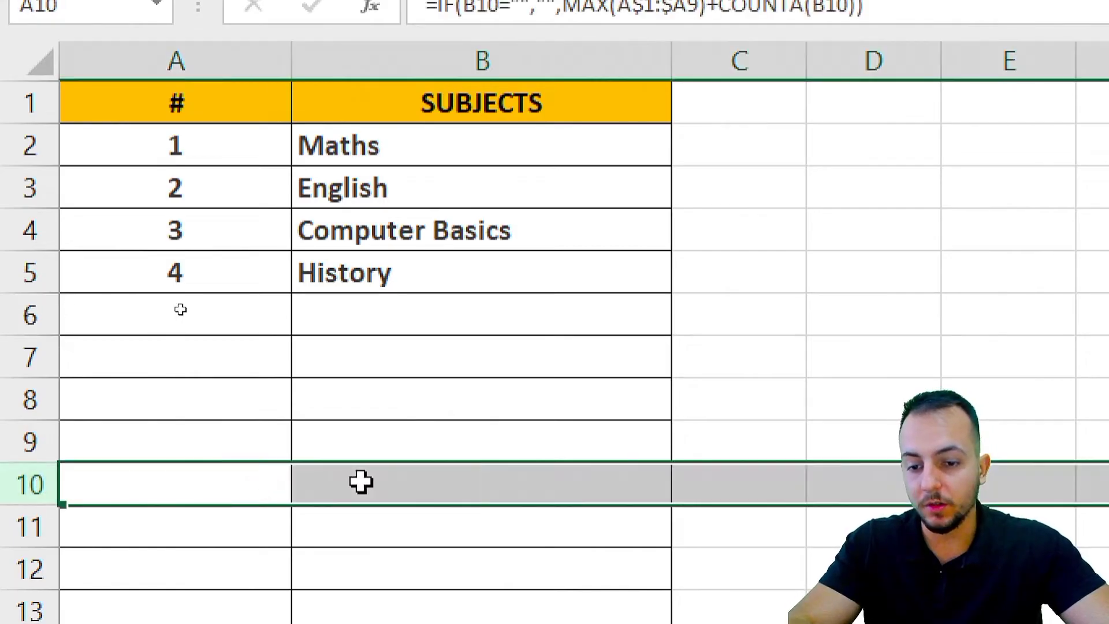
{"action": "left_click", "coordinate": [362, 482]}
{"action": "type", "text": "Science"}
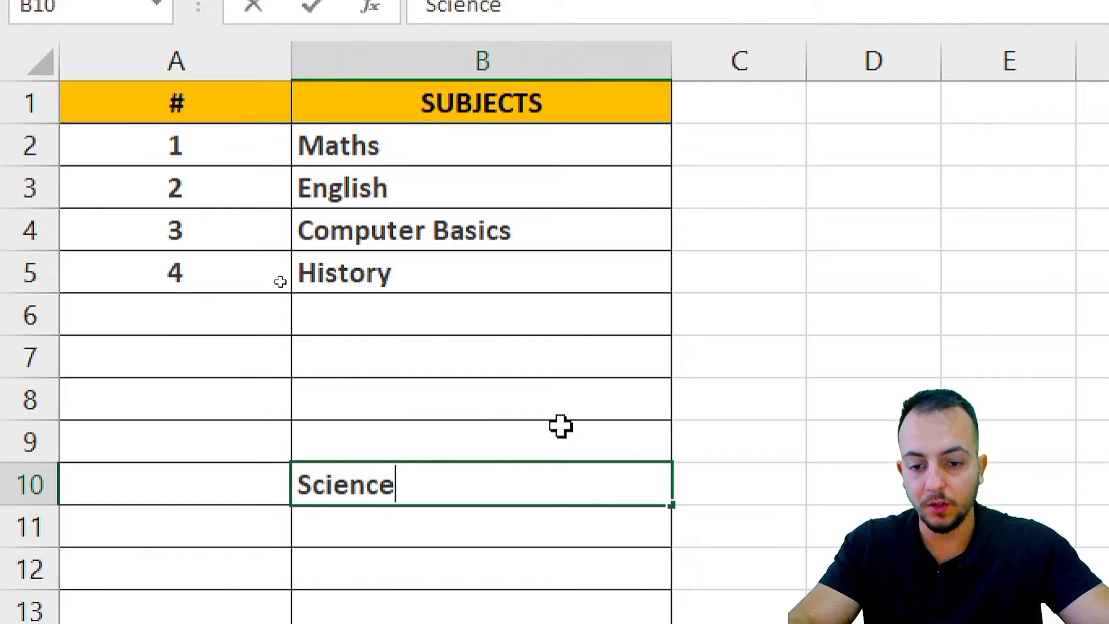
{"action": "key", "text": "Return"}
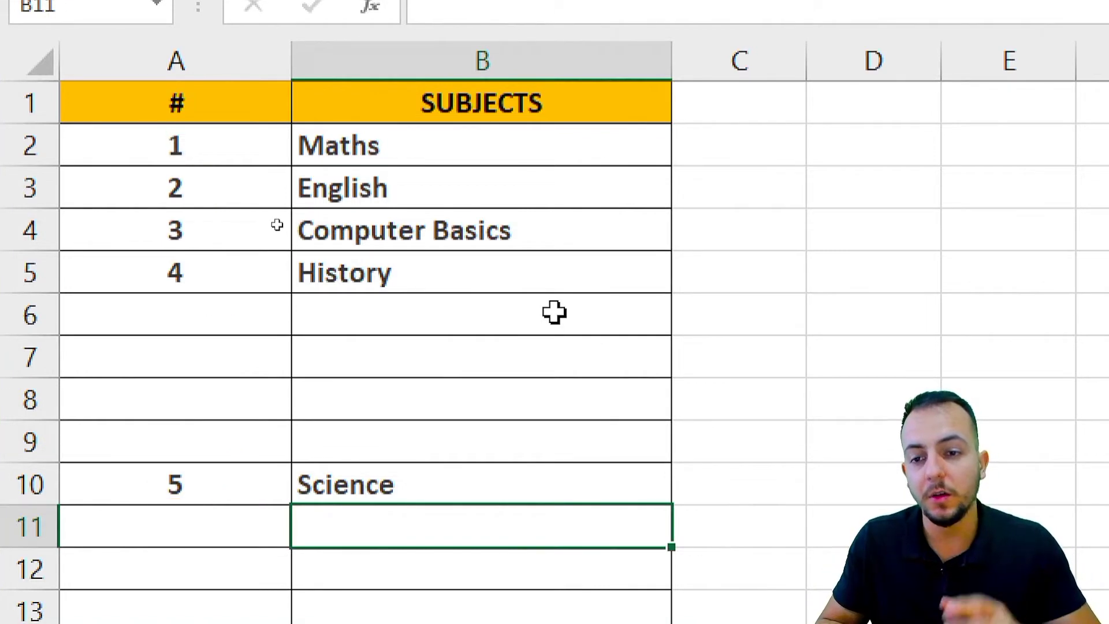
Examine the IF, MAX and COUNTA parts of the numbering formula in cell A5 without changing it
{"action": "double_click", "coordinate": [270, 283]}
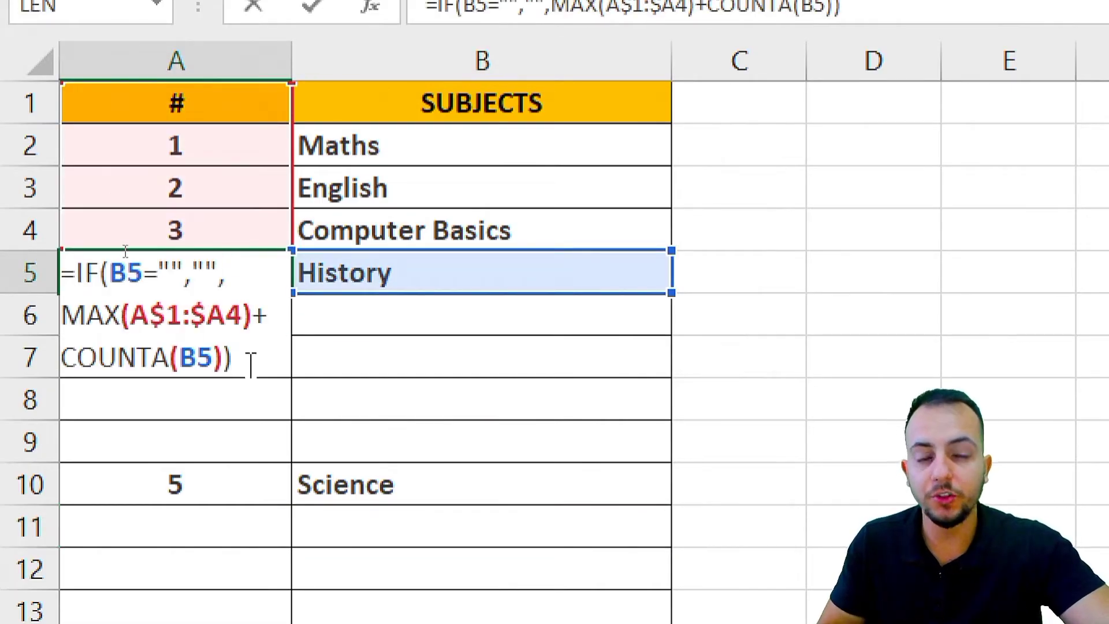
{"action": "left_click", "coordinate": [94, 264]}
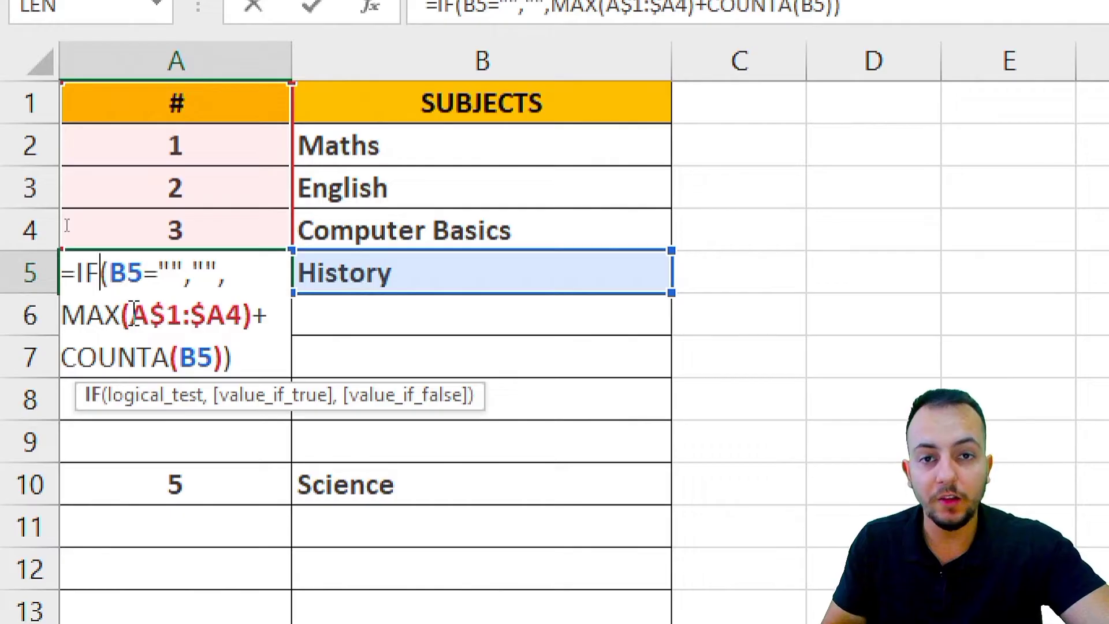
{"action": "left_click", "coordinate": [104, 315]}
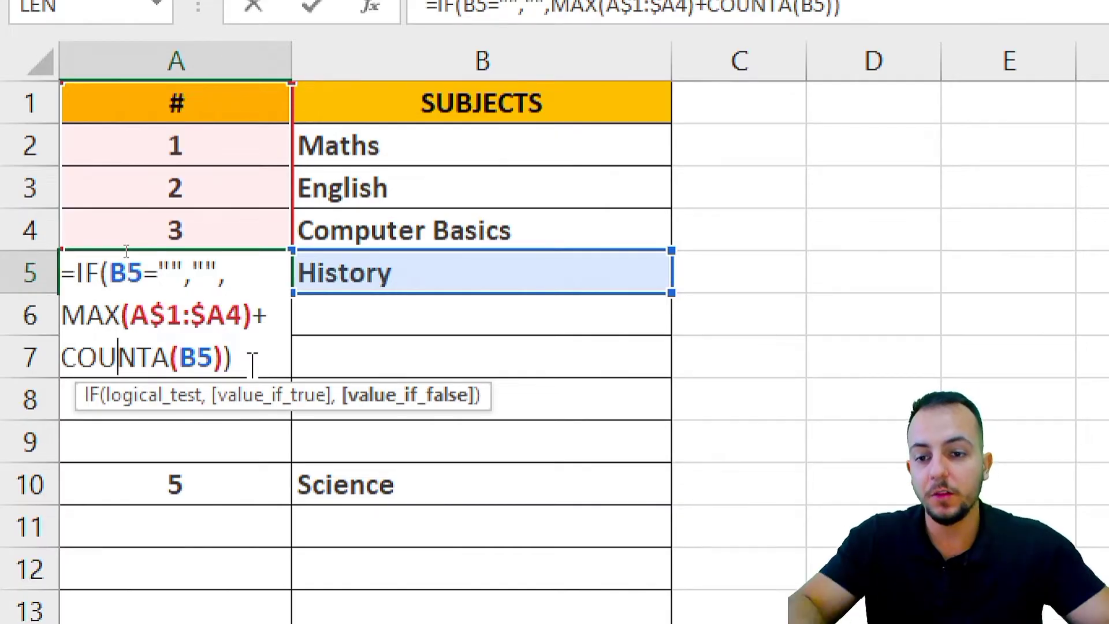
{"action": "key", "text": "ctrl+Return"}
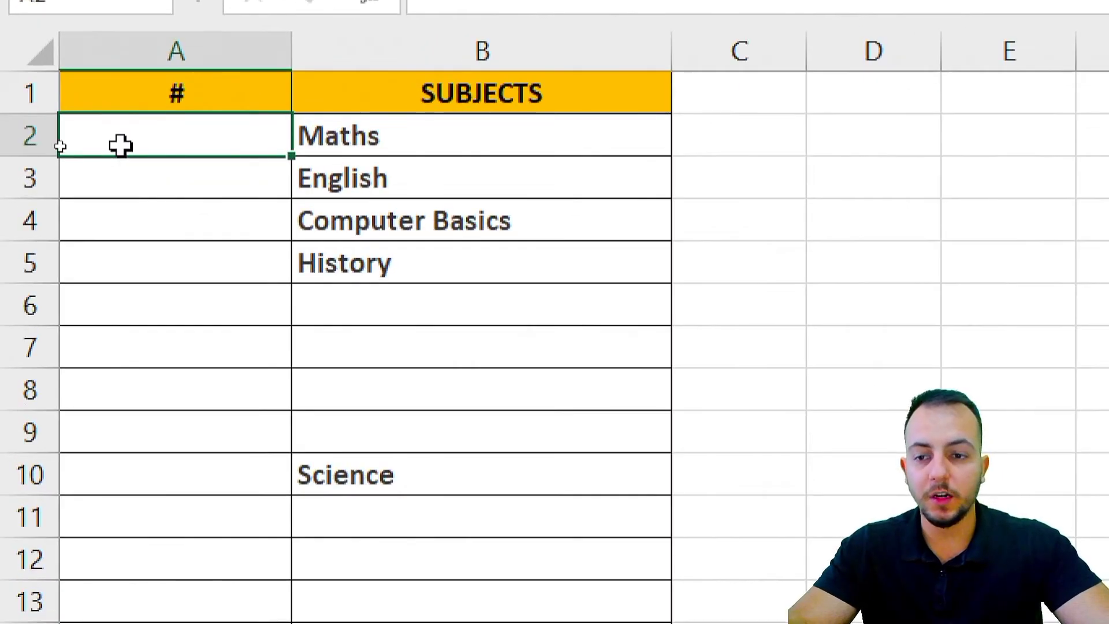
Enter a COUNTA formula in cell A2 that counts the subject in B2
{"action": "type", "text": "=counta"}
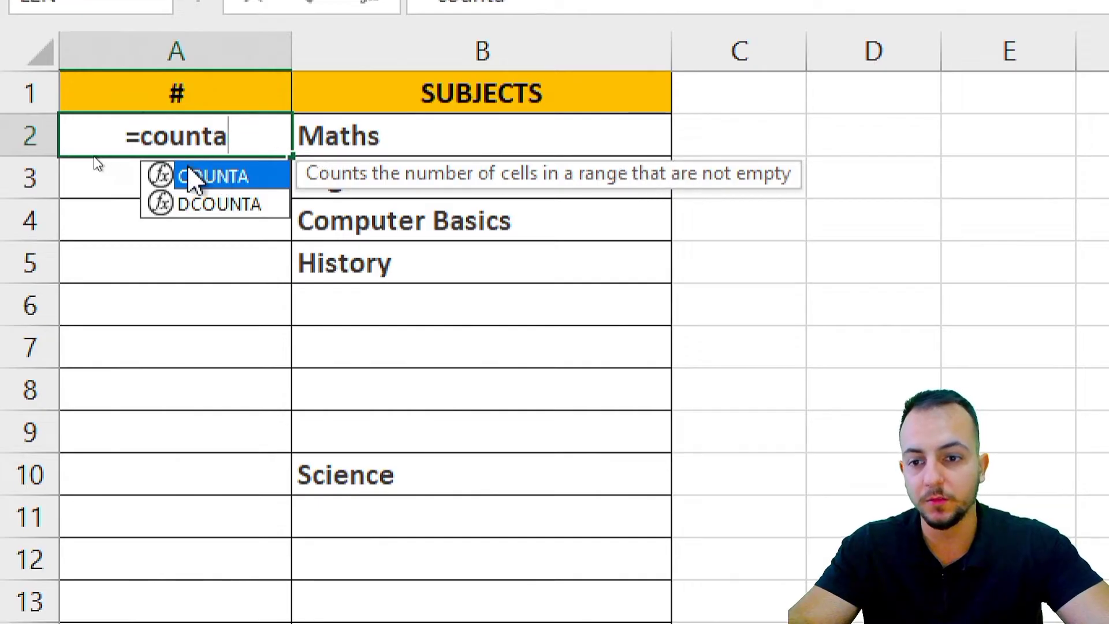
{"action": "double_click", "coordinate": [194, 179]}
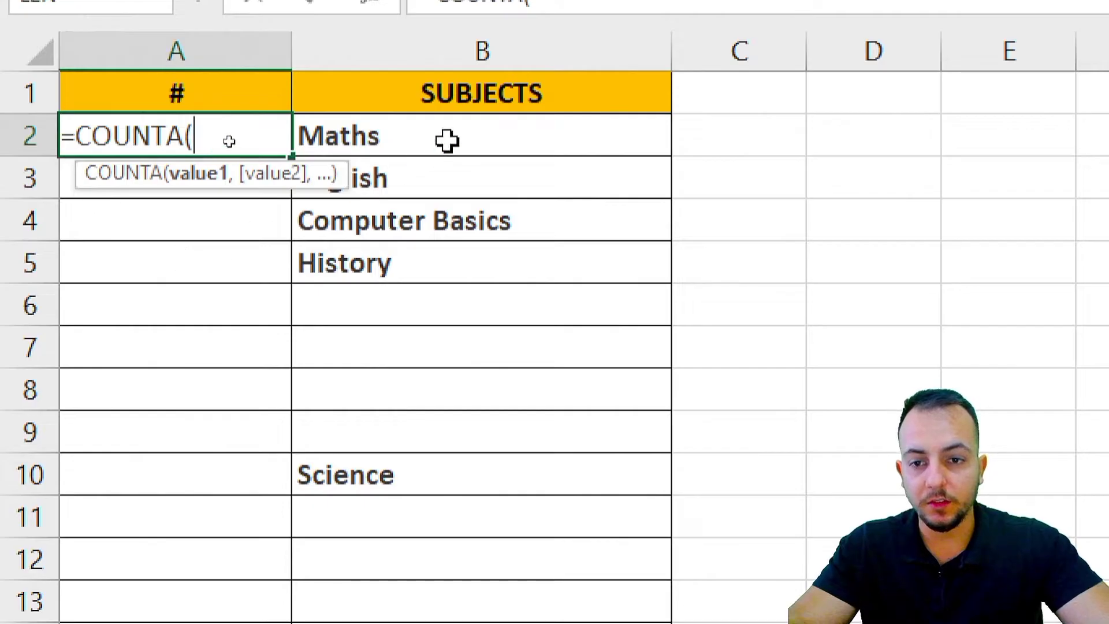
{"action": "left_click", "coordinate": [378, 136]}
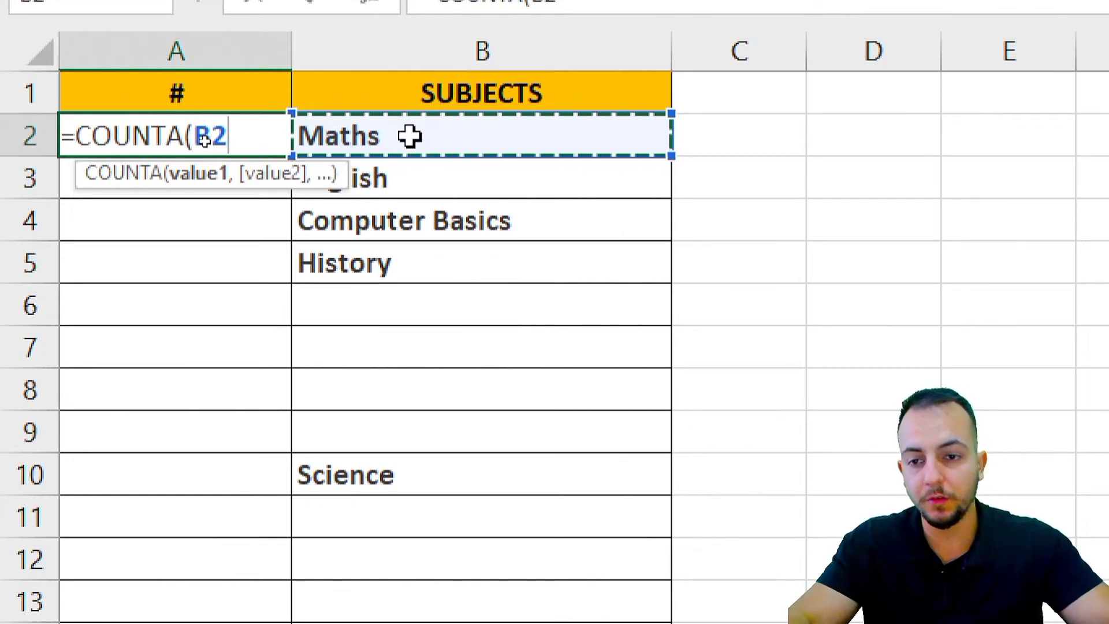
{"action": "key", "text": "Return"}
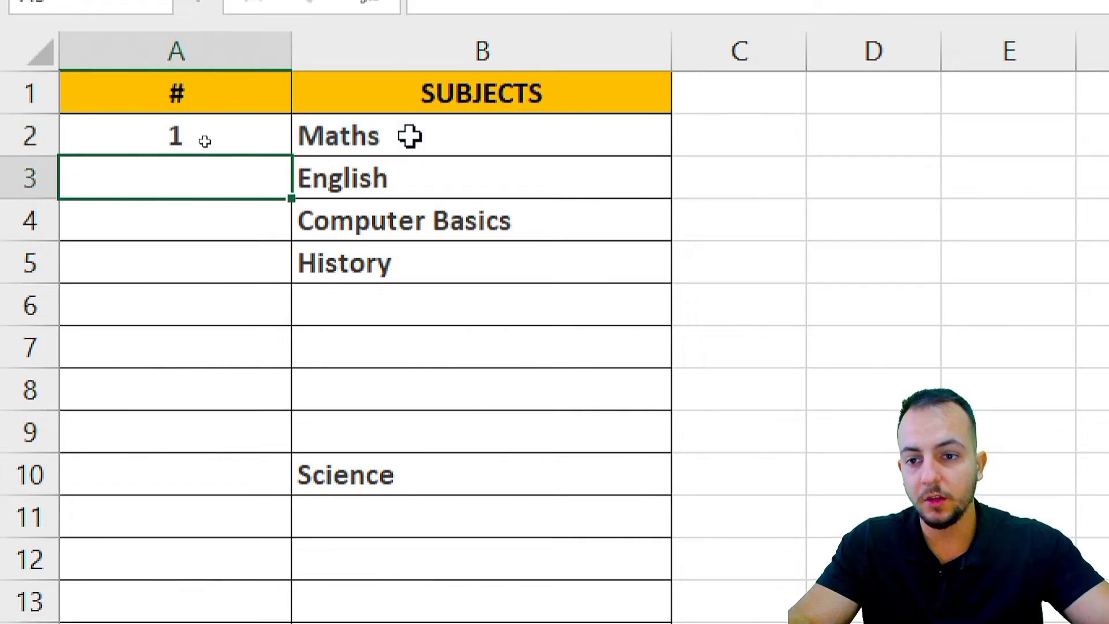
Fill the COUNTA formula from A2 down column A alongside the rest of the subjects table
{"action": "left_click", "coordinate": [233, 137]}
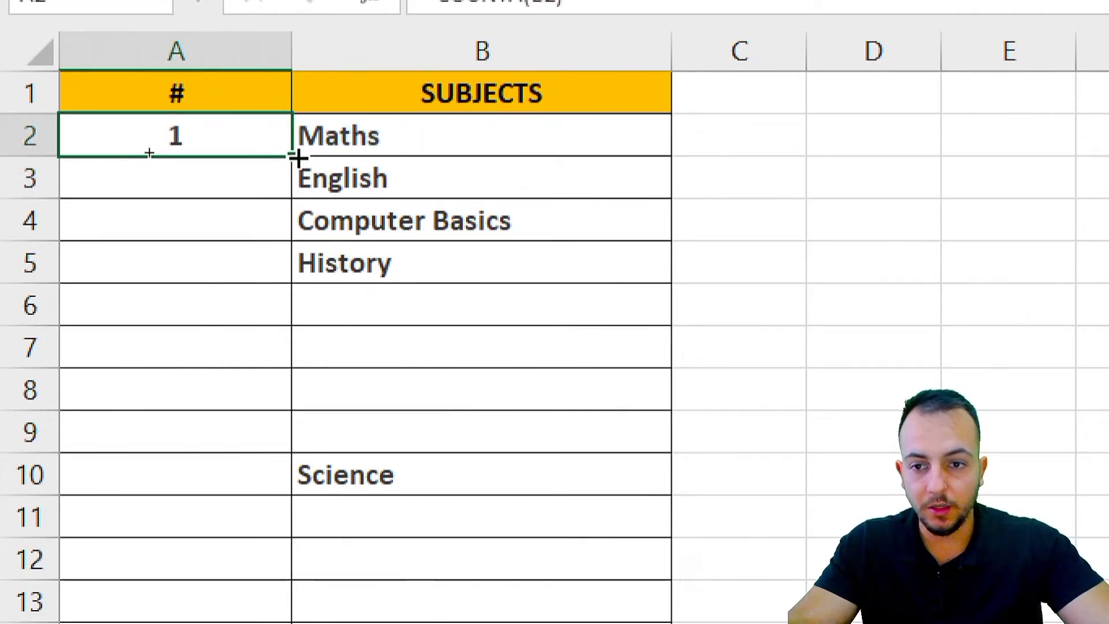
{"action": "mouse_move", "coordinate": [309, 149]}
{"action": "left_mouse_down"}
{"action": "mouse_move", "coordinate": [269, 151]}
{"action": "mouse_move", "coordinate": [309, 144]}
{"action": "left_mouse_up"}
{"action": "left_click_drag", "start_coordinate": [240, 190], "coordinate": [239, 277]}
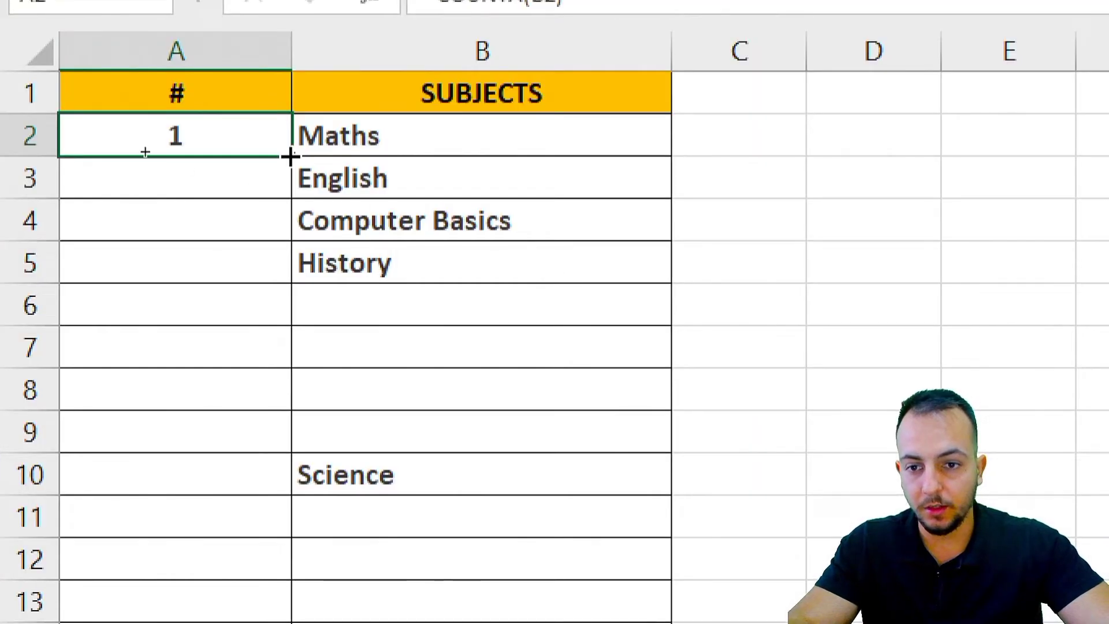
{"action": "left_click_drag", "start_coordinate": [289, 156], "coordinate": [253, 574]}
{"action": "scroll", "coordinate": [235, 181], "scroll_direction": "up", "scroll_amount": 5}
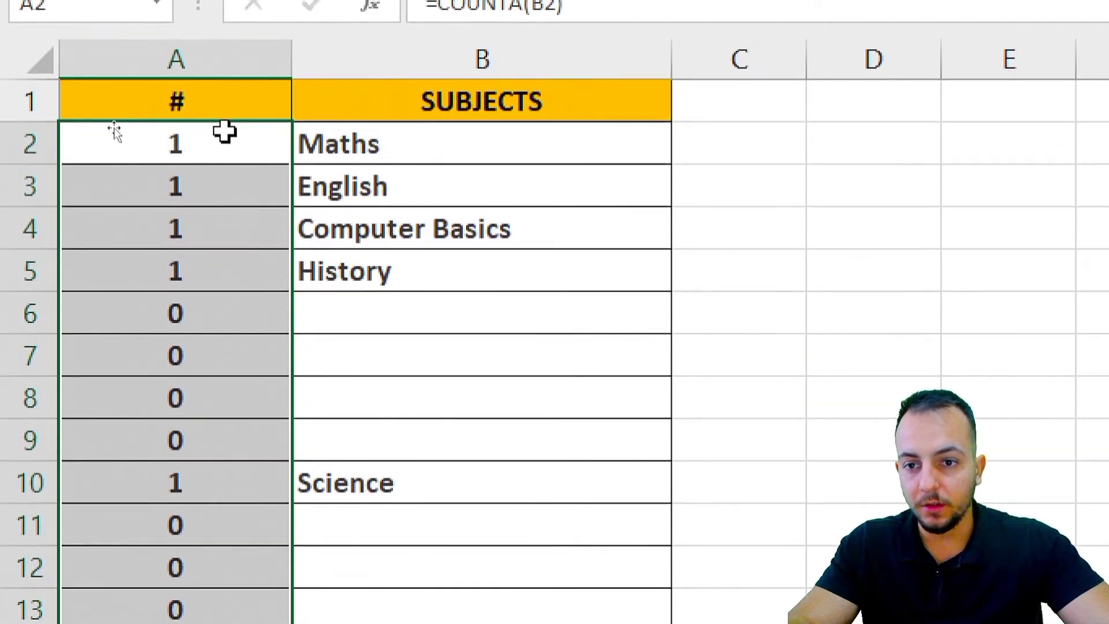
{"action": "left_click", "coordinate": [199, 145]}
{"action": "left_click", "coordinate": [235, 270]}
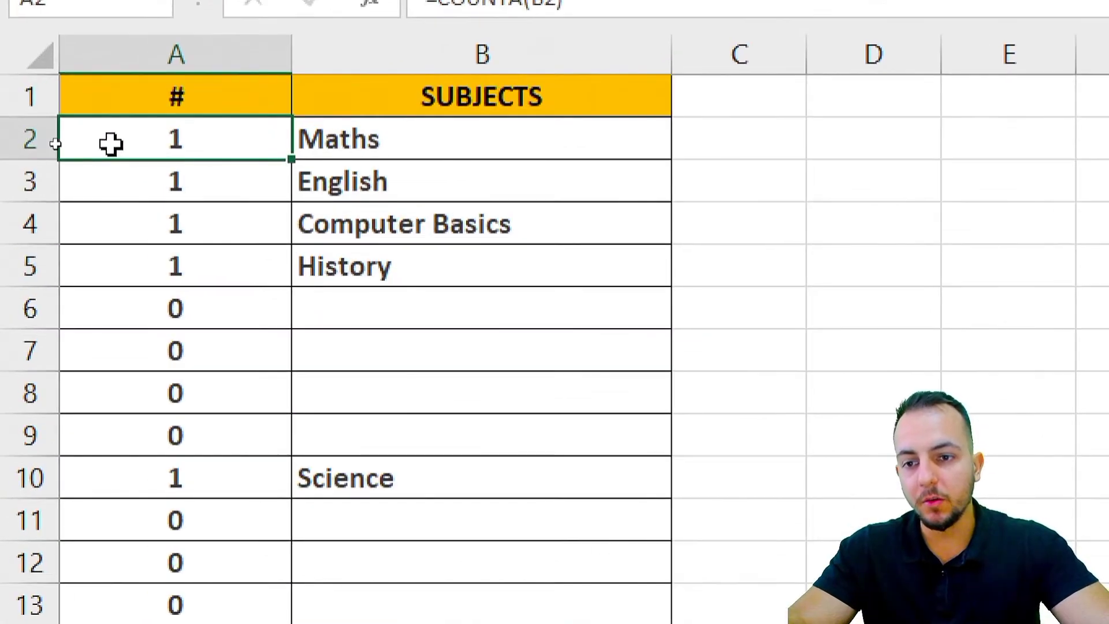
{"action": "left_click", "coordinate": [111, 143]}
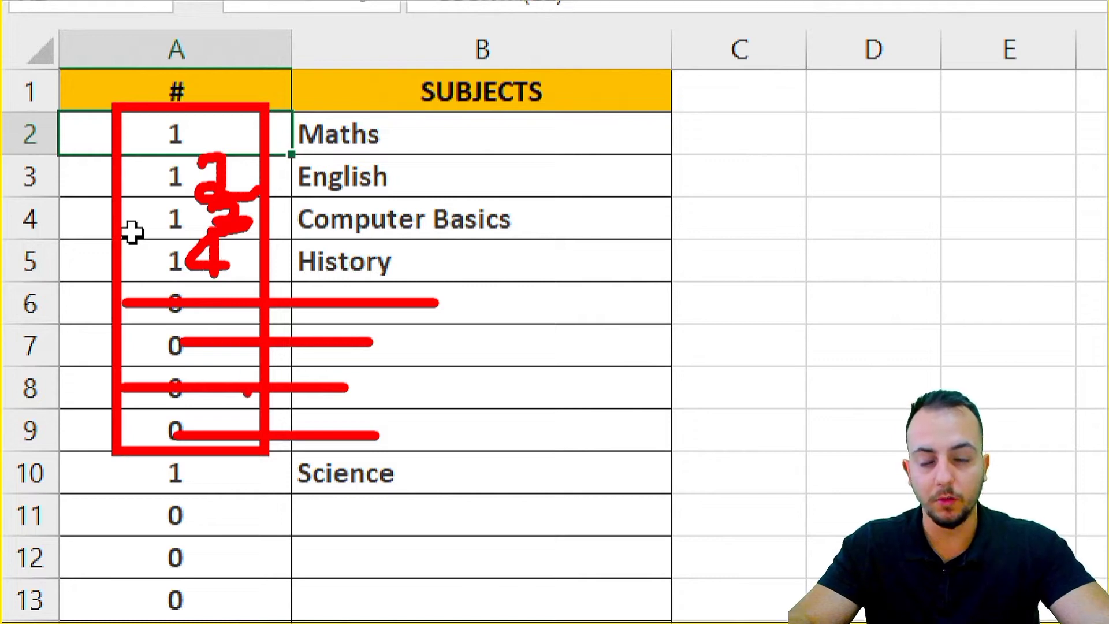
{"action": "mouse_move", "coordinate": [235, 463]}
{"action": "left_mouse_down"}
{"action": "mouse_move", "coordinate": [201, 476]}
{"action": "mouse_move", "coordinate": [200, 502]}
{"action": "left_mouse_up"}
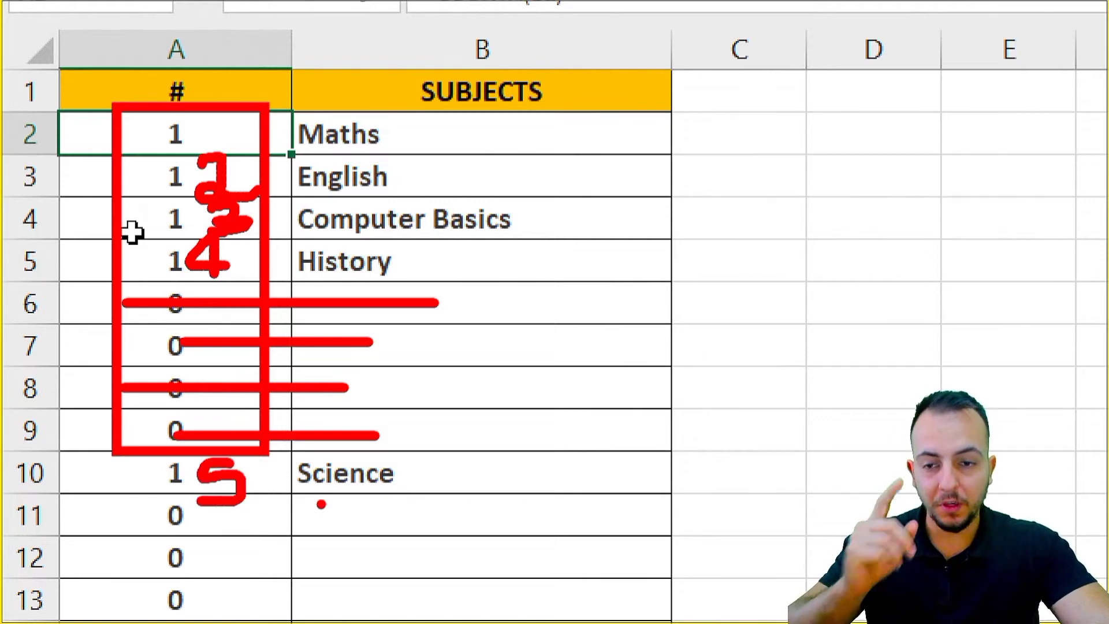
{"action": "key", "text": "Escape"}
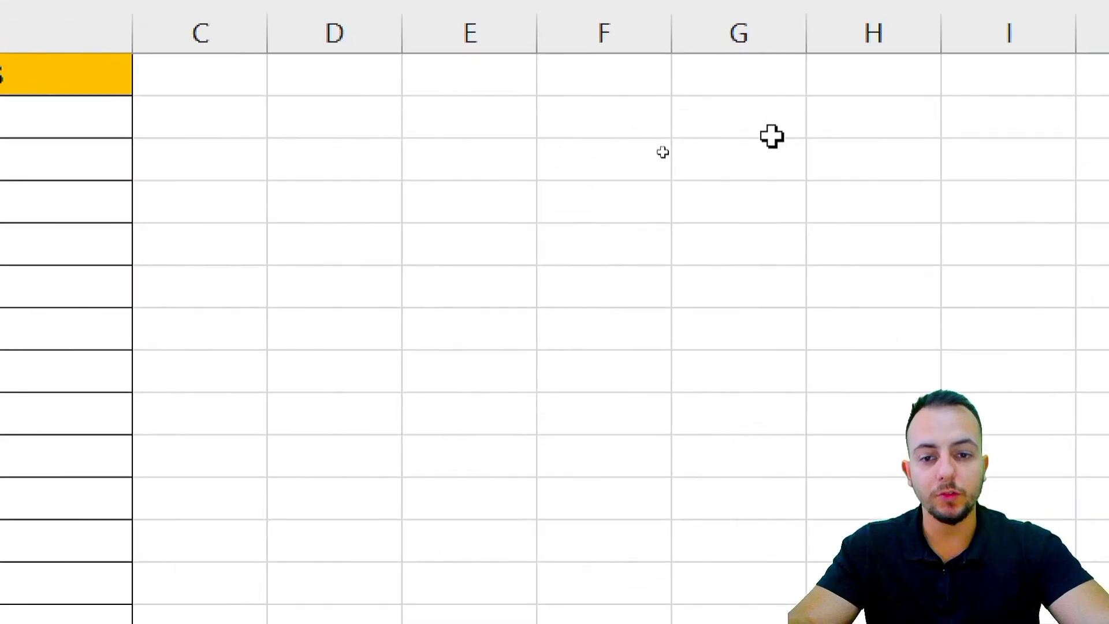
Enter the sample numbers 1, 3, 31 and 109 in cells E2 to E5
{"action": "left_click", "coordinate": [366, 135]}
{"action": "type", "text": "1"}
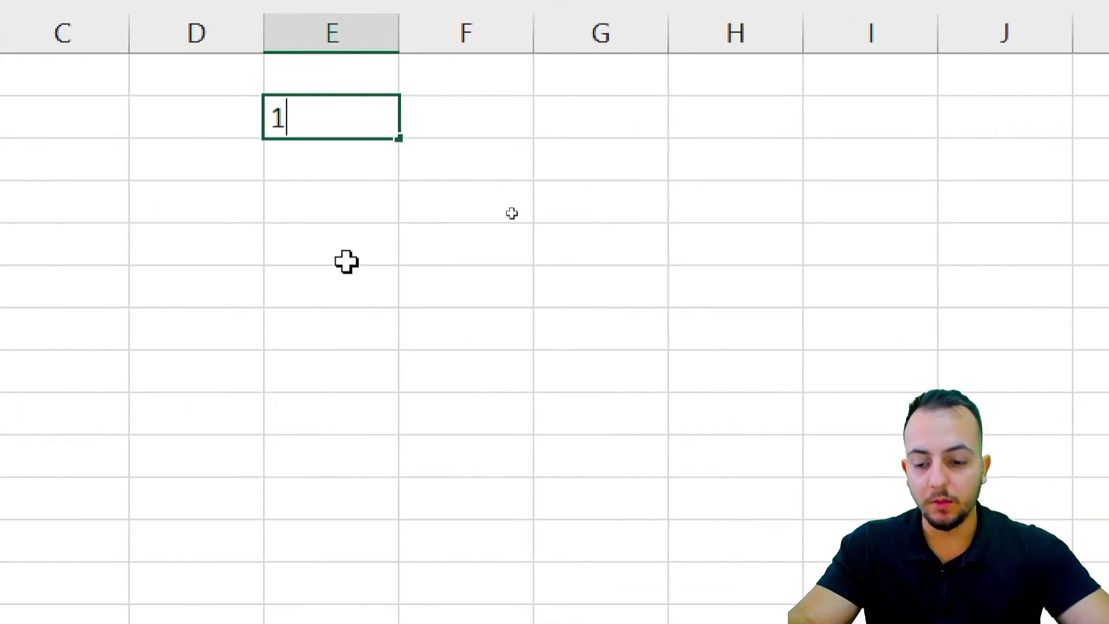
{"action": "key", "text": "Return"}
{"action": "type", "text": "3"}
{"action": "key", "text": "Return"}
{"action": "type", "text": "31"}
{"action": "key", "text": "Return"}
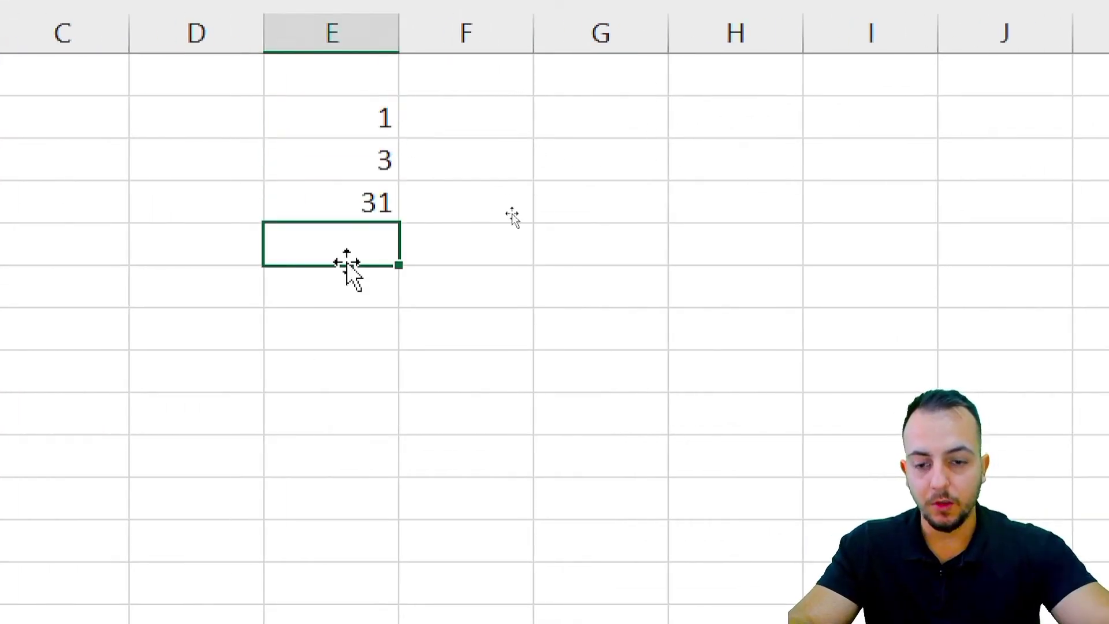
{"action": "type", "text": "109"}
{"action": "key", "text": "Return"}
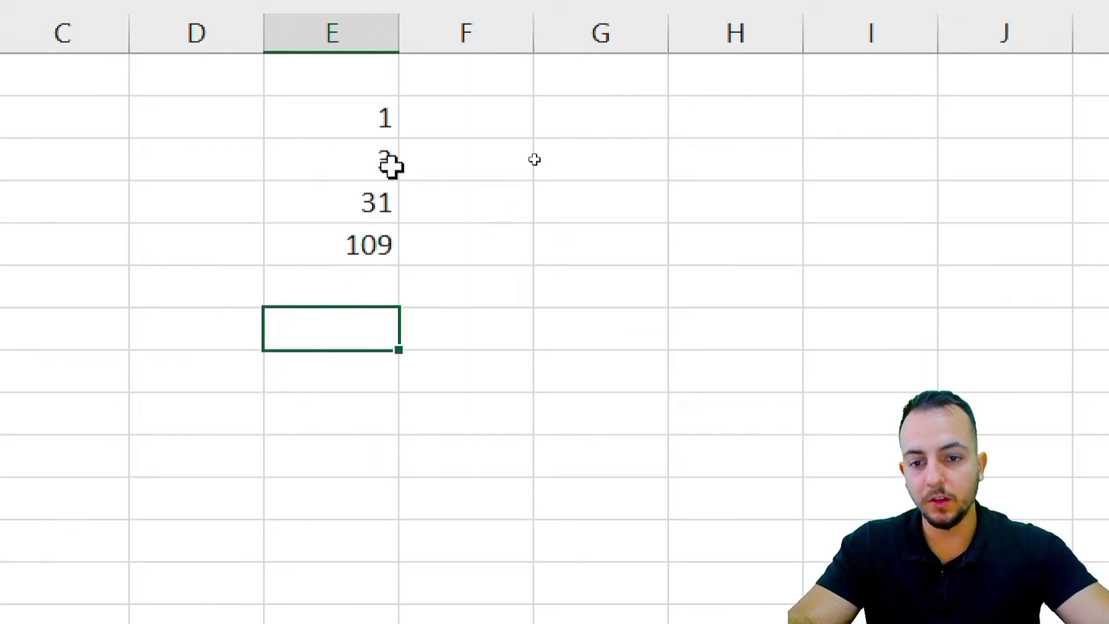
Enter a MAX formula in cell E7 that finds the largest value in E2:E5
{"action": "left_click_drag", "start_coordinate": [369, 116], "coordinate": [342, 243]}
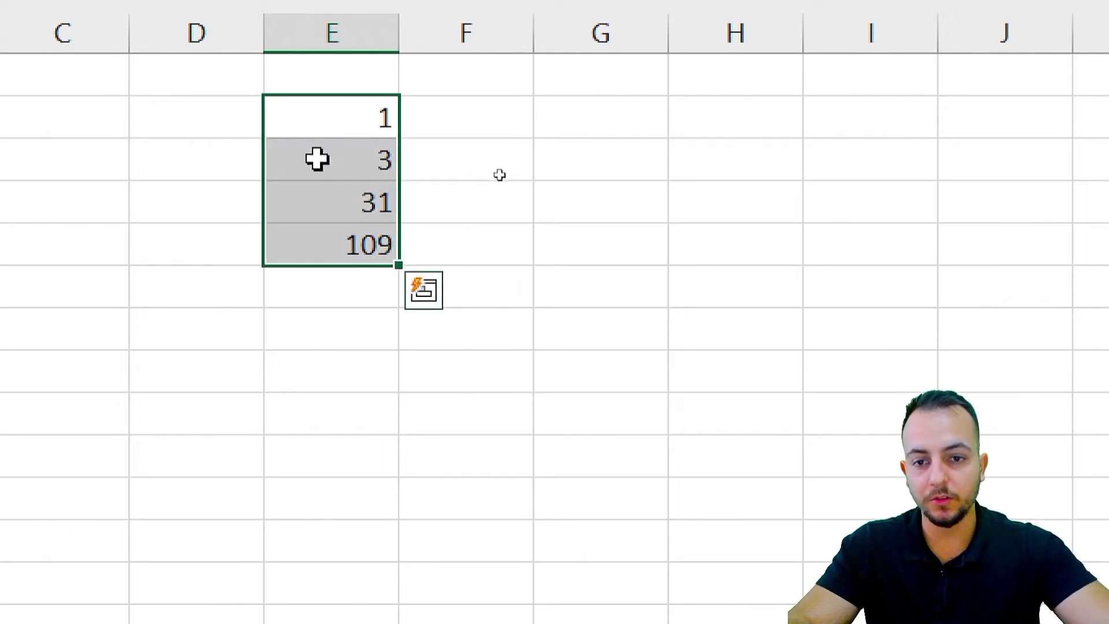
{"action": "left_click", "coordinate": [358, 325]}
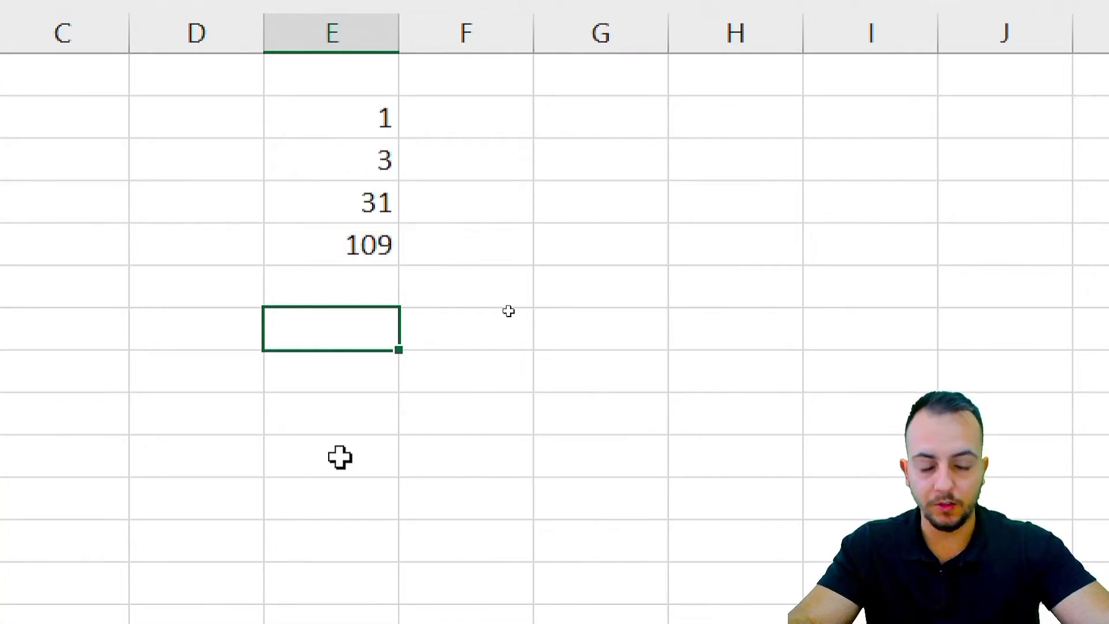
{"action": "type", "text": "=max"}
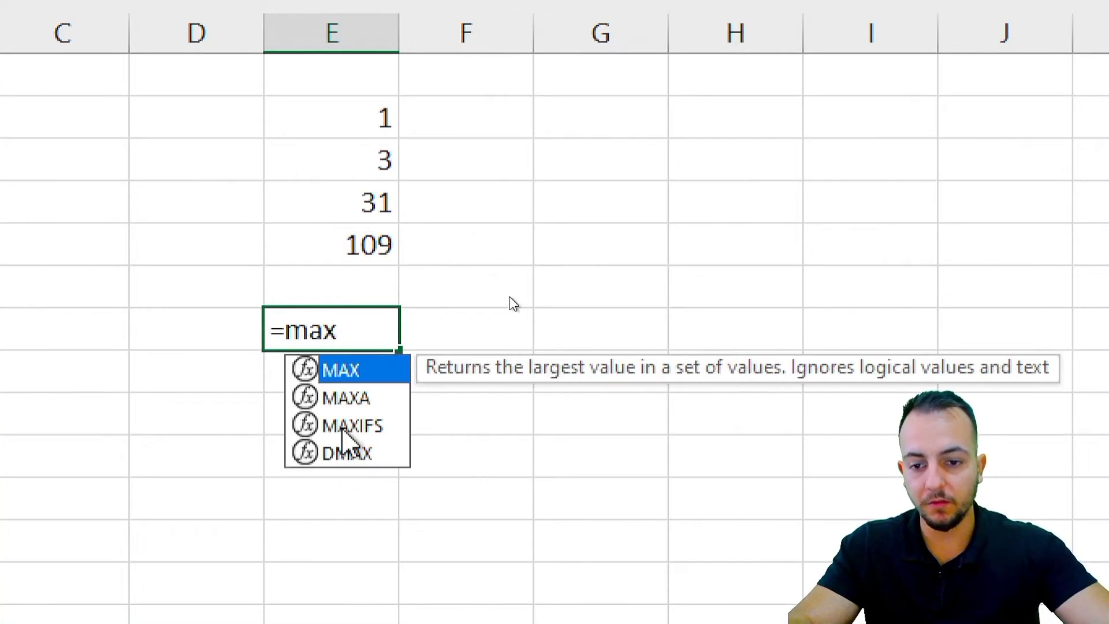
{"action": "double_click", "coordinate": [375, 370]}
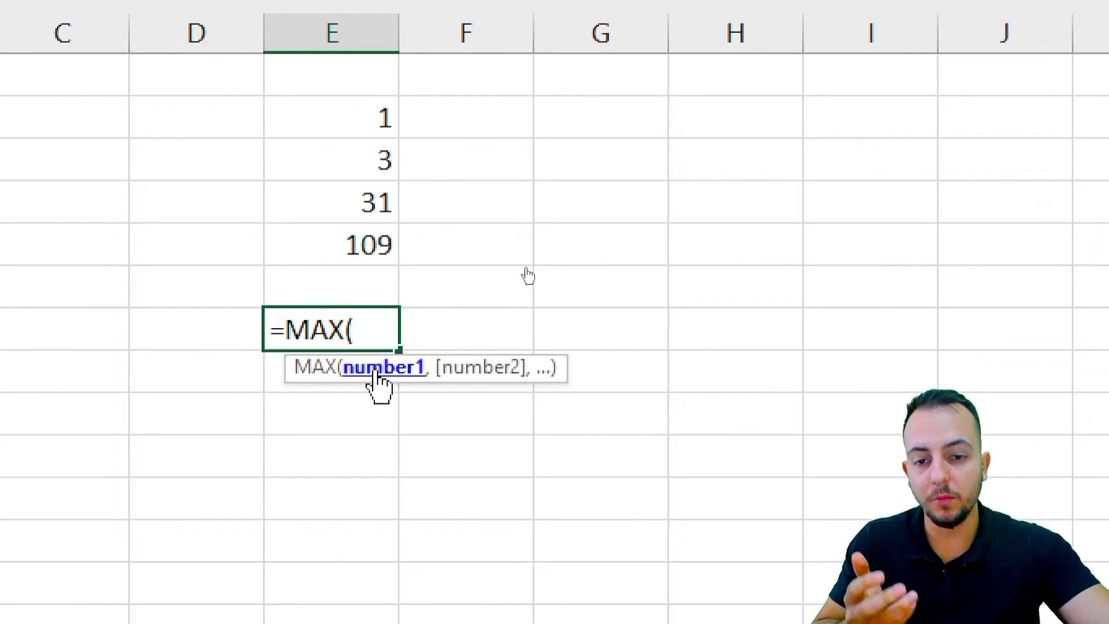
{"action": "left_click_drag", "start_coordinate": [330, 127], "coordinate": [330, 250]}
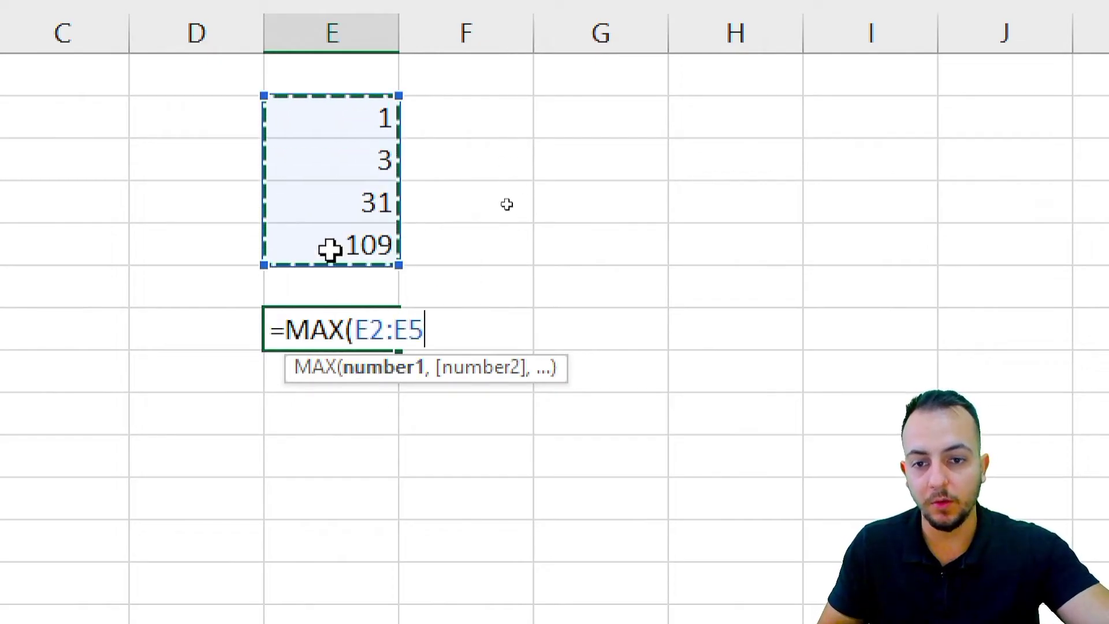
{"action": "key", "text": "Return"}
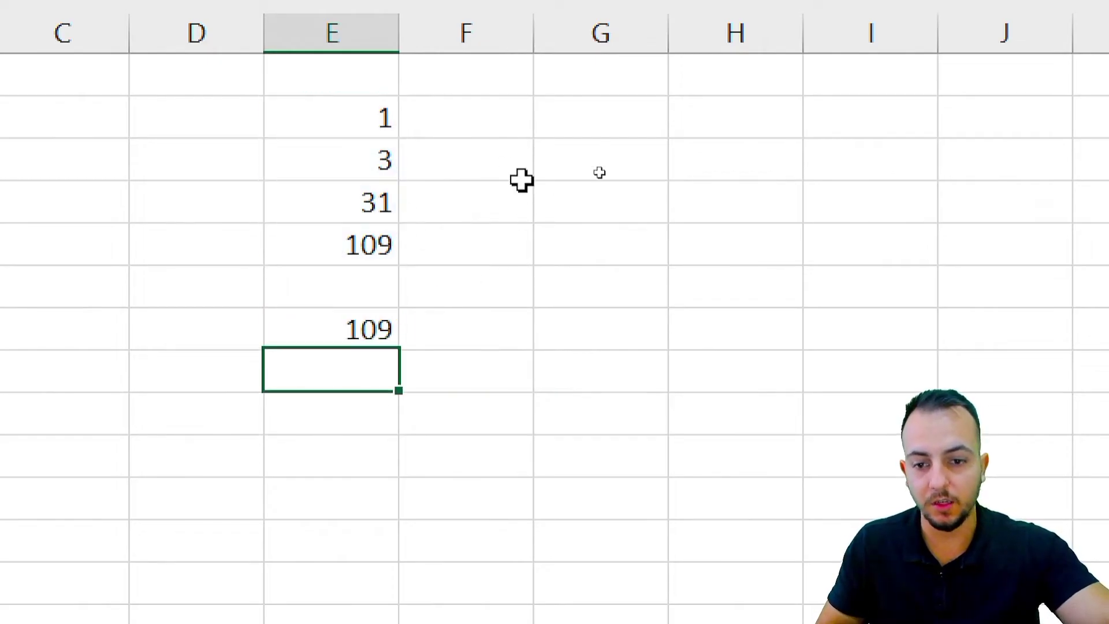
Change the first sample number in cell E2 to 1000 to test the MAX formula
{"action": "left_click", "coordinate": [326, 328]}
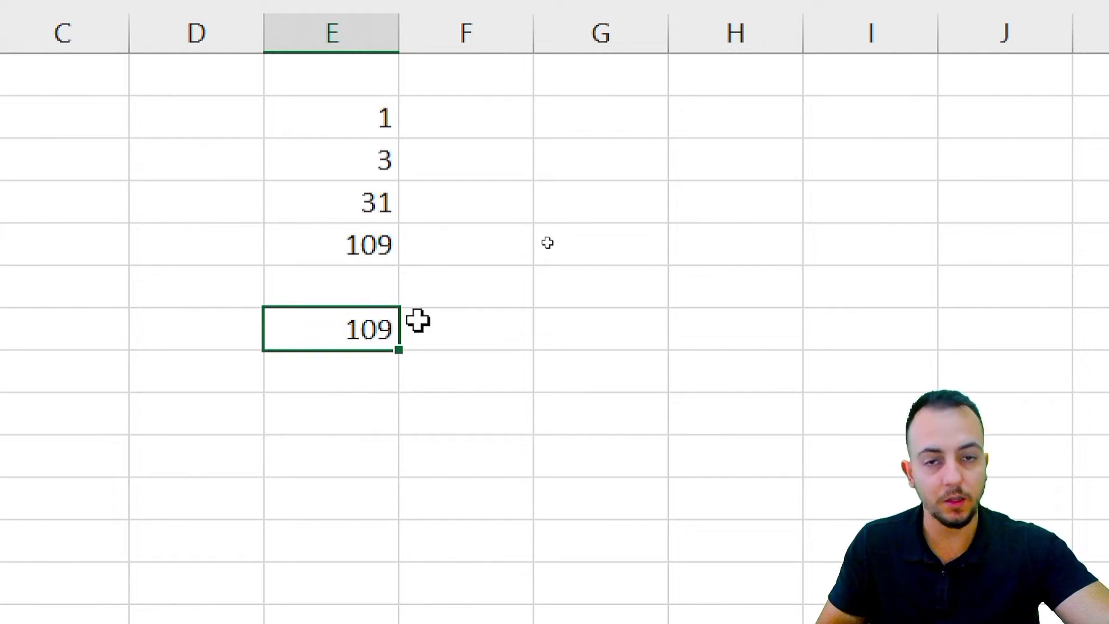
{"action": "left_click", "coordinate": [347, 119]}
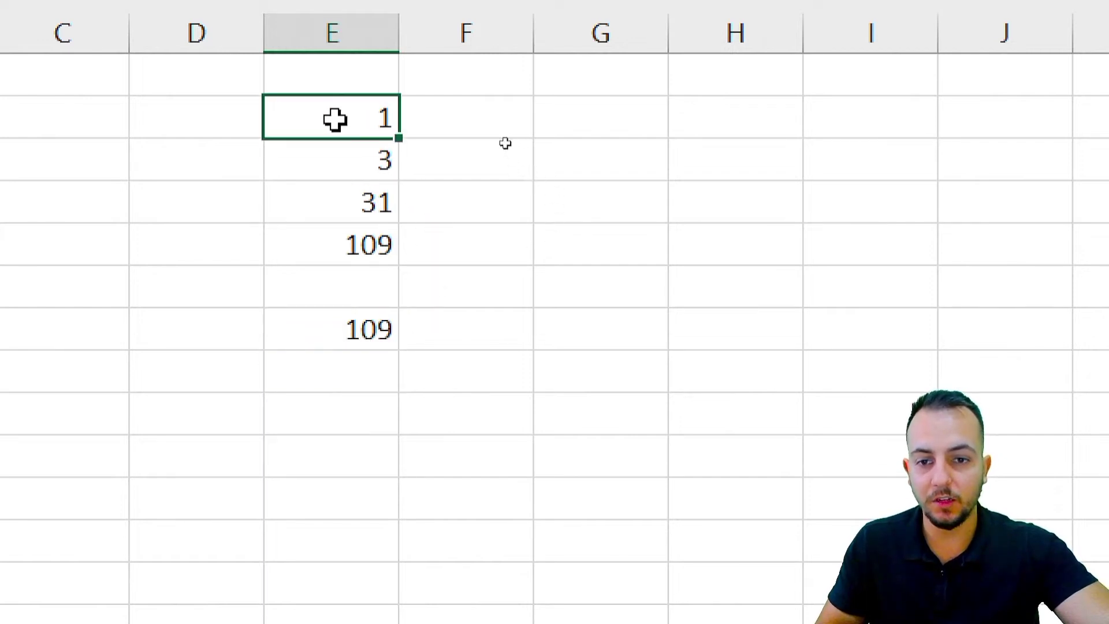
{"action": "left_click_drag", "start_coordinate": [364, 110], "coordinate": [387, 115]}
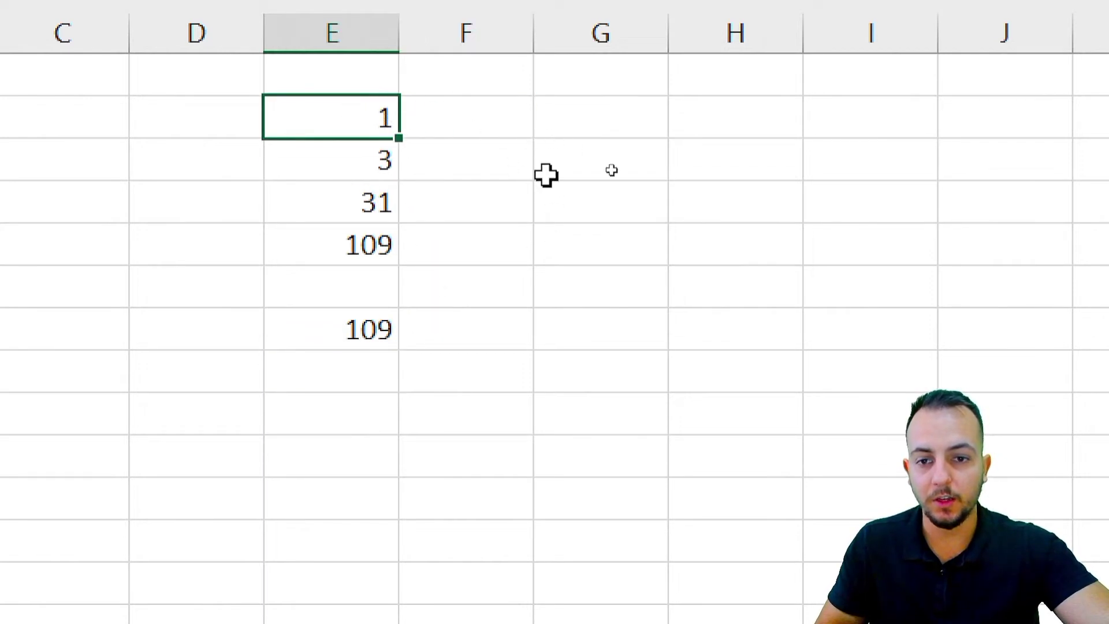
{"action": "key", "text": "F2"}
{"action": "type", "text": "00"}
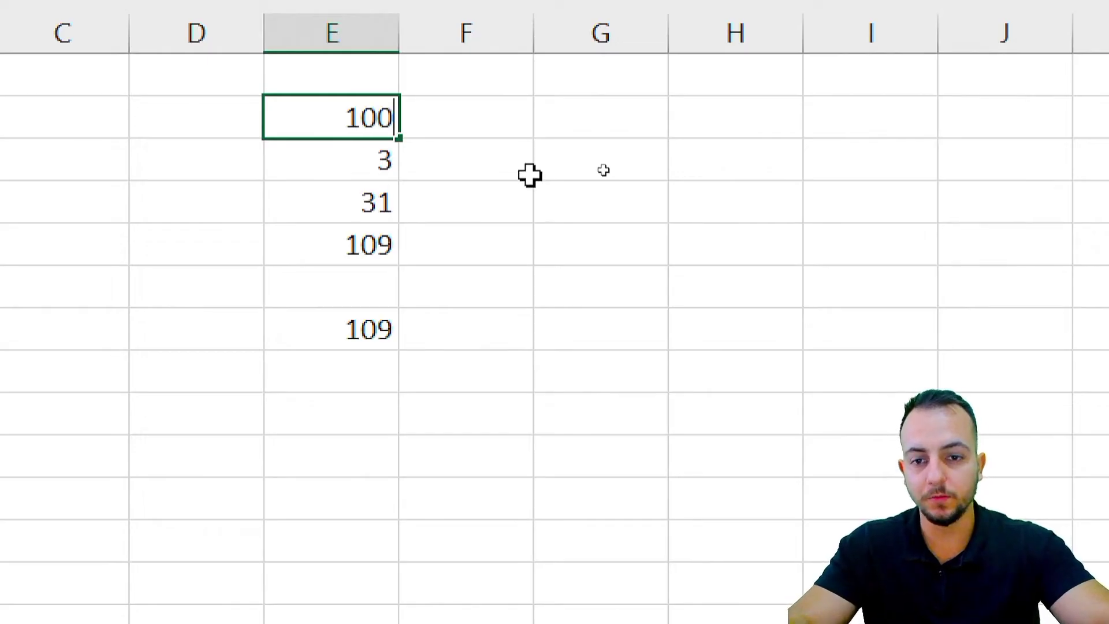
{"action": "type", "text": "0"}
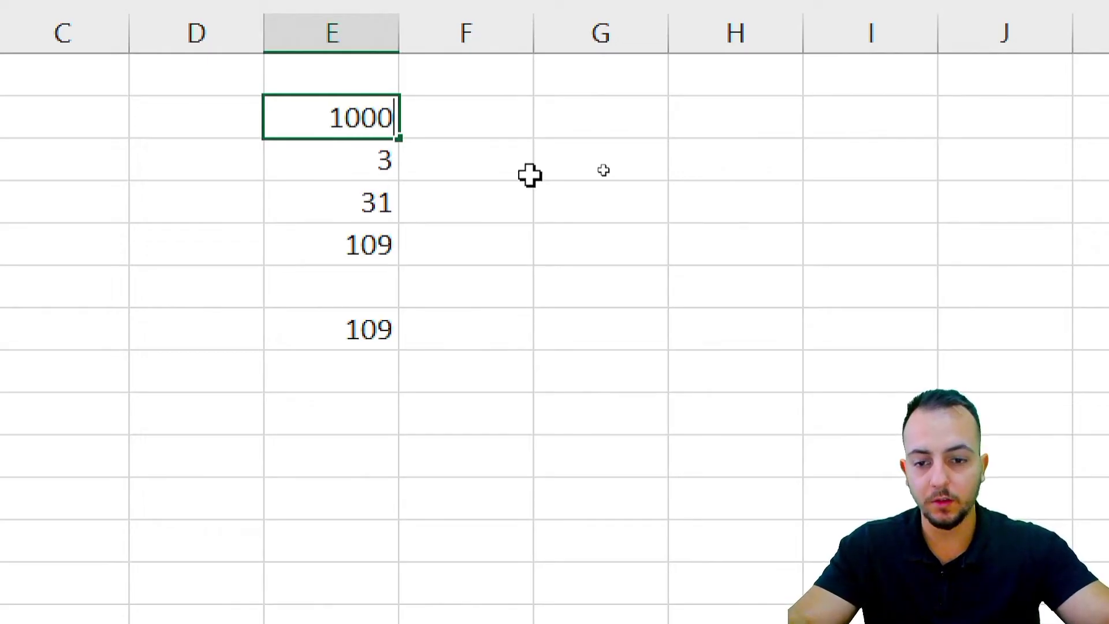
{"action": "key", "text": "Return"}
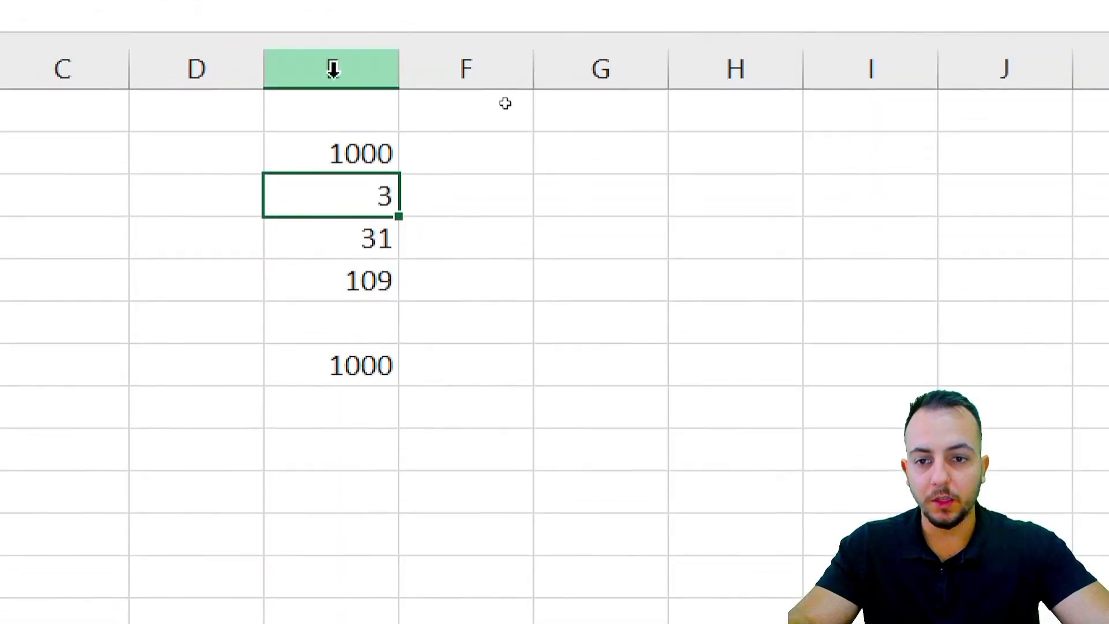
Clear the sample numbers and the MAX test formula from column E
{"action": "left_click", "coordinate": [332, 33]}
{"action": "key", "text": "Delete"}
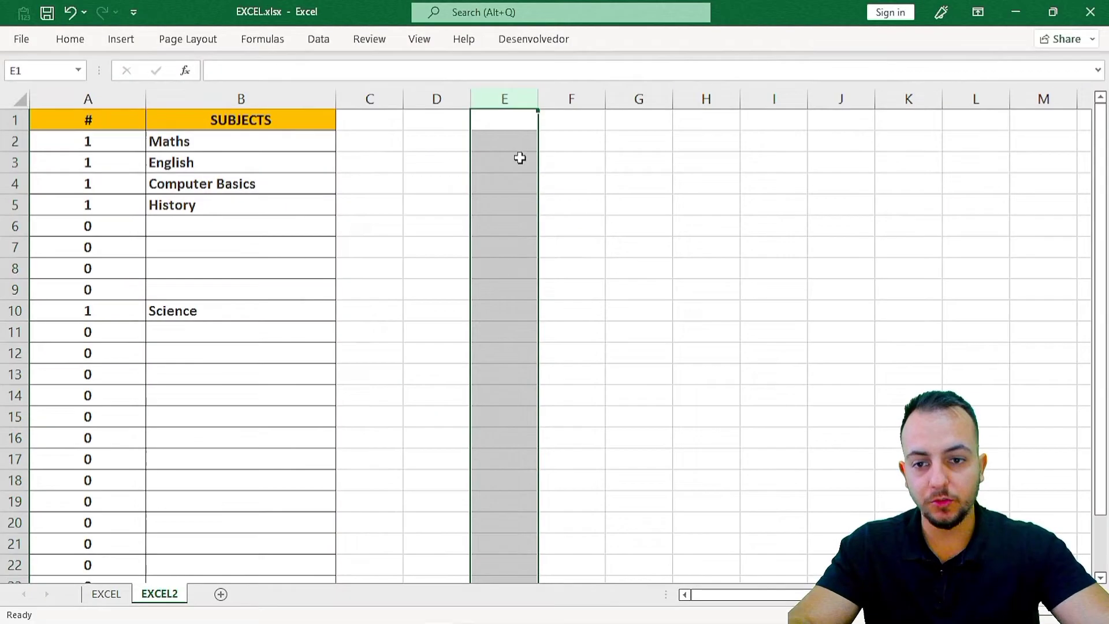
Extend the formula in cell A2 to =COUNTA(B2)+MAX(A1:$A$1), locking the second A1 as an absolute reference
{"action": "left_click", "coordinate": [79, 141]}
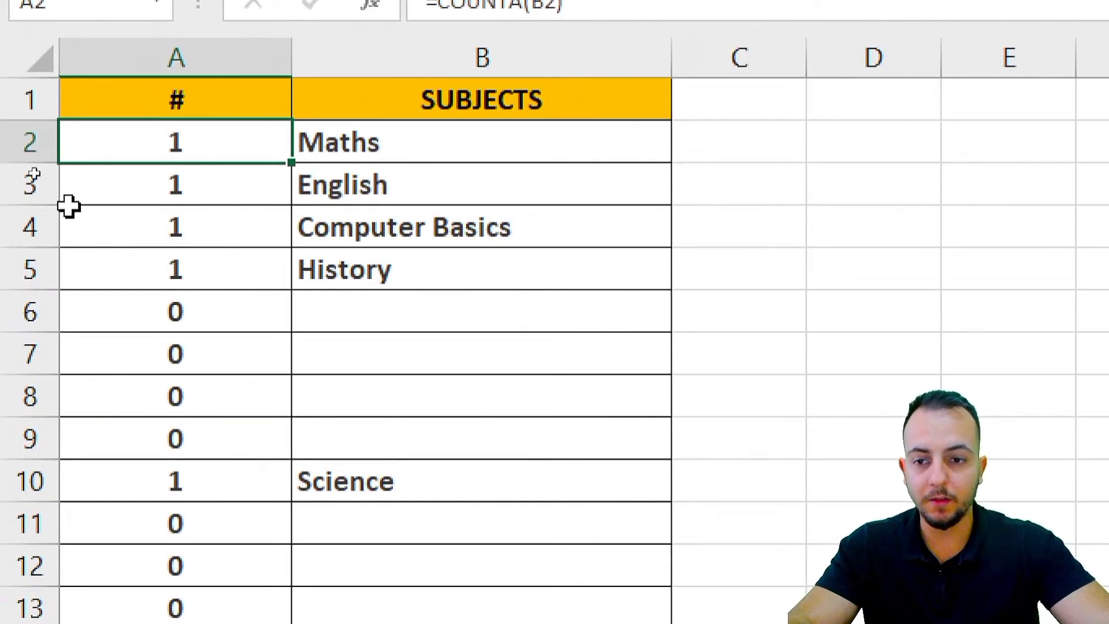
{"action": "double_click", "coordinate": [231, 142]}
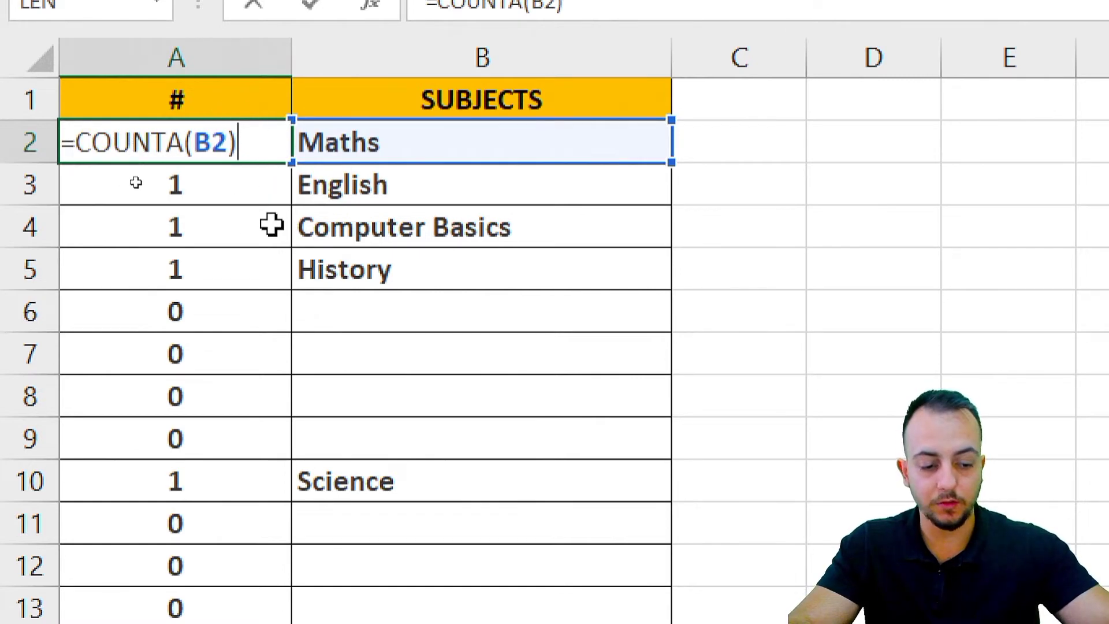
{"action": "type", "text": "+"}
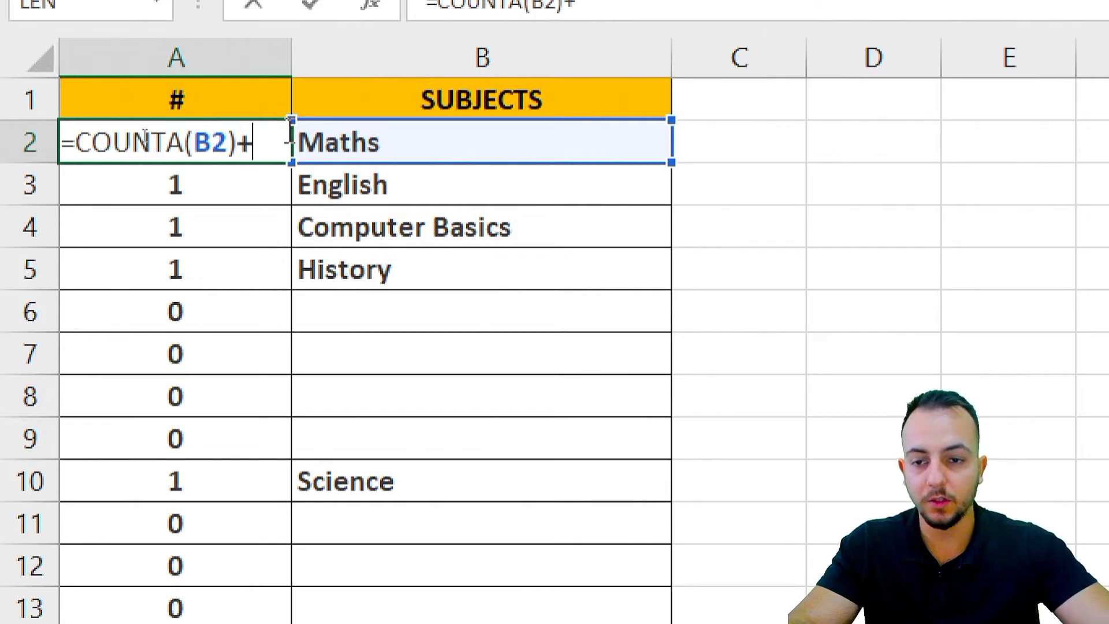
{"action": "type", "text": "max"}
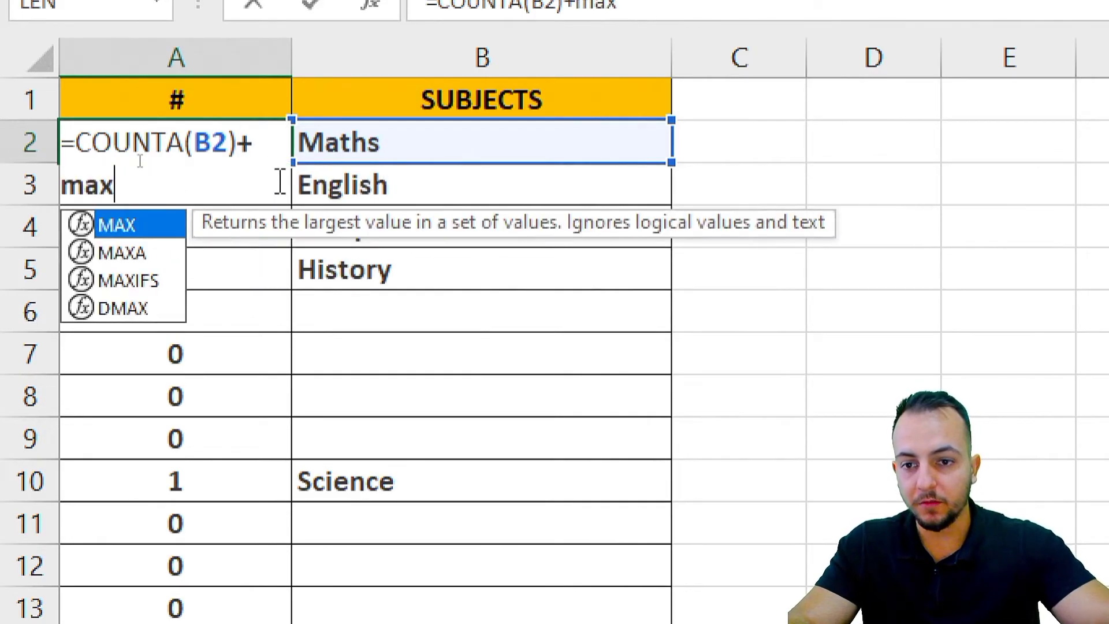
{"action": "double_click", "coordinate": [157, 234]}
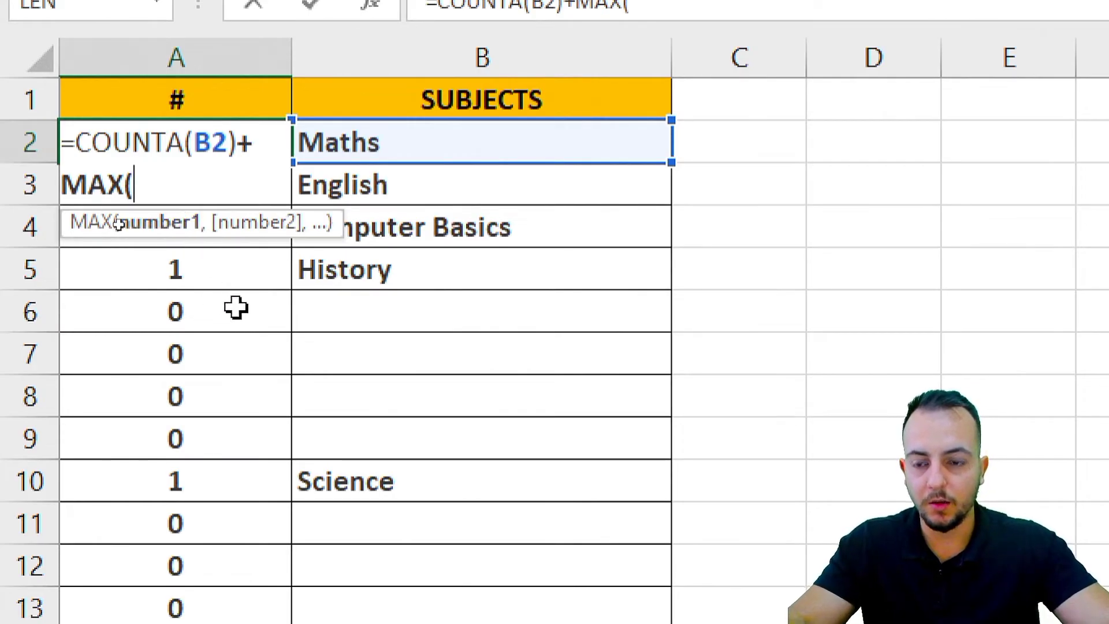
{"action": "left_click", "coordinate": [183, 98]}
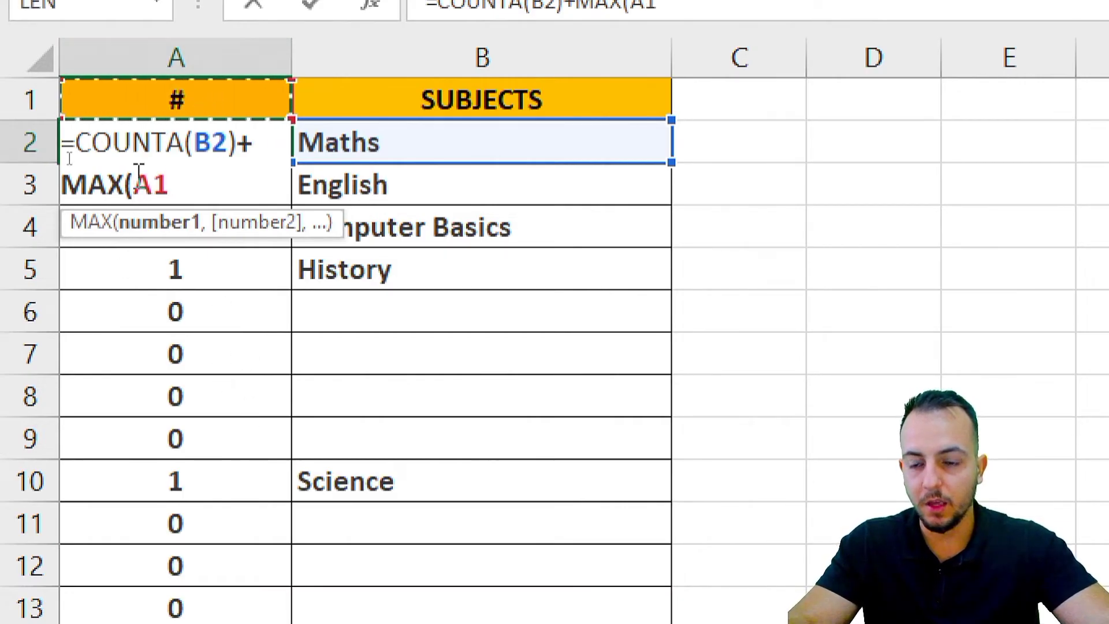
{"action": "type", "text": ":A1"}
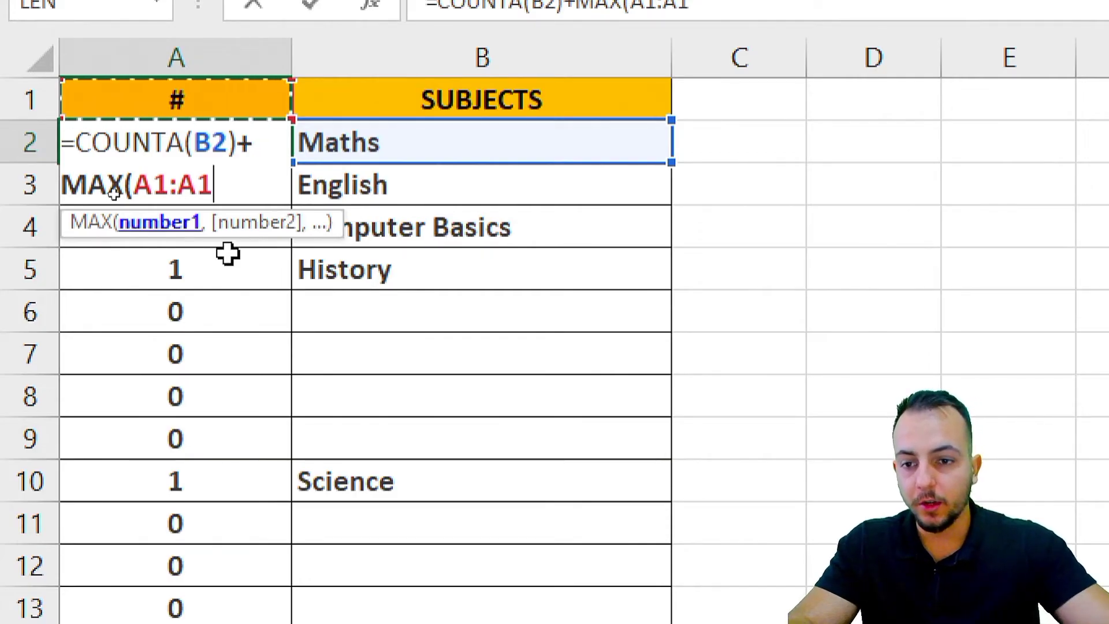
{"action": "left_click_drag", "start_coordinate": [213, 185], "coordinate": [178, 185]}
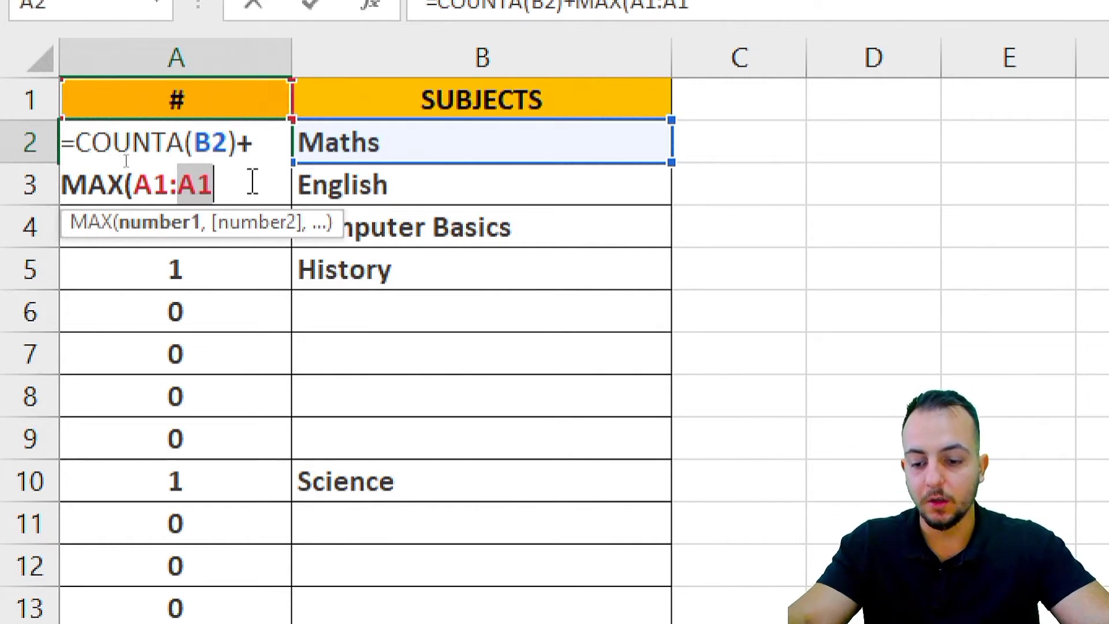
{"action": "key", "text": "F4"}
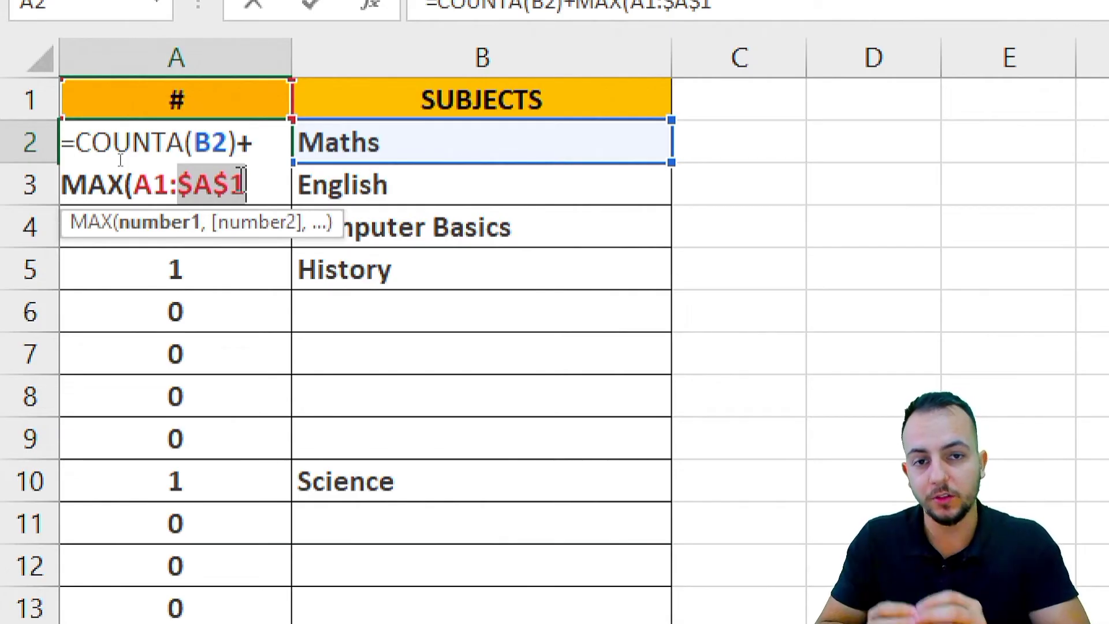
{"action": "type", "text": ")"}
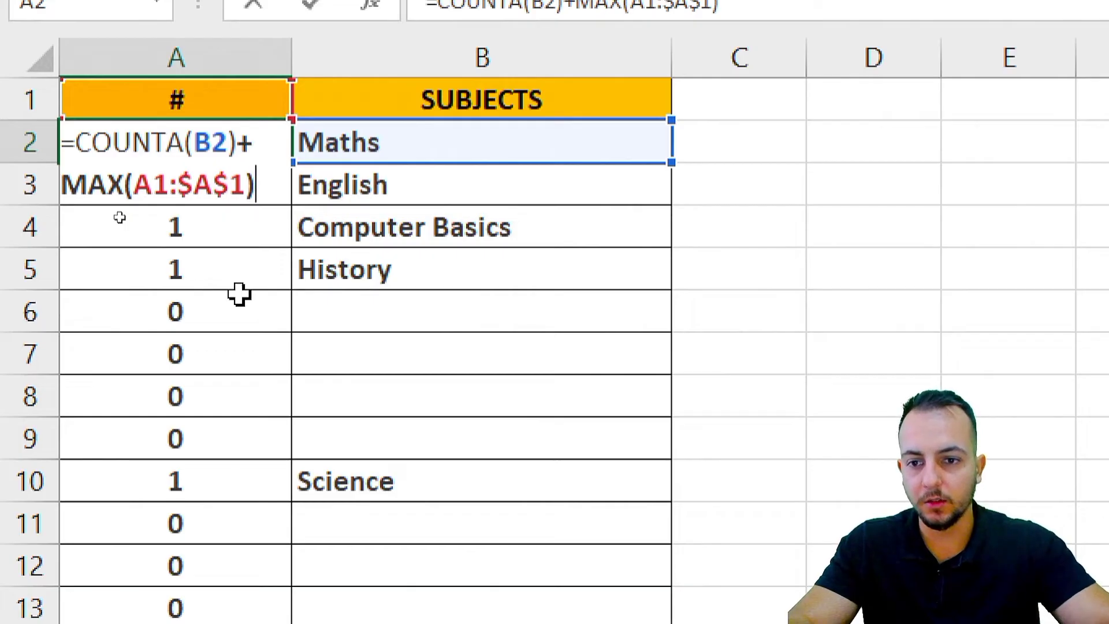
{"action": "key", "text": "Return"}
Fill the COUNTA plus MAX formula from A2 down to A25 and highlight the blank subject cells B6:B9
{"action": "left_click", "coordinate": [231, 154]}
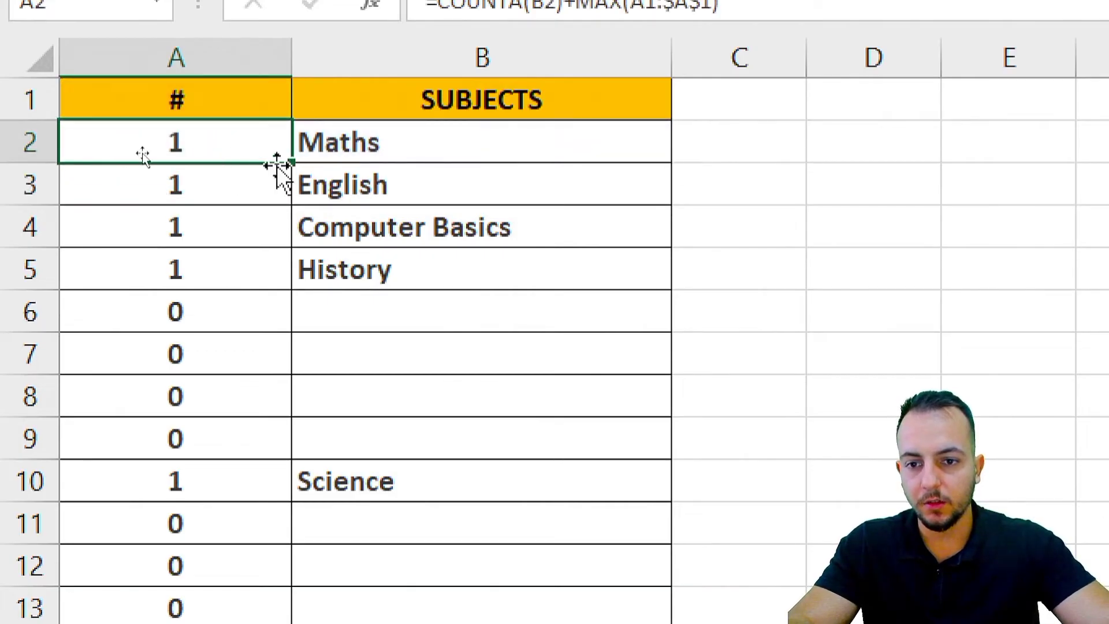
{"action": "left_click_drag", "start_coordinate": [293, 164], "coordinate": [221, 492]}
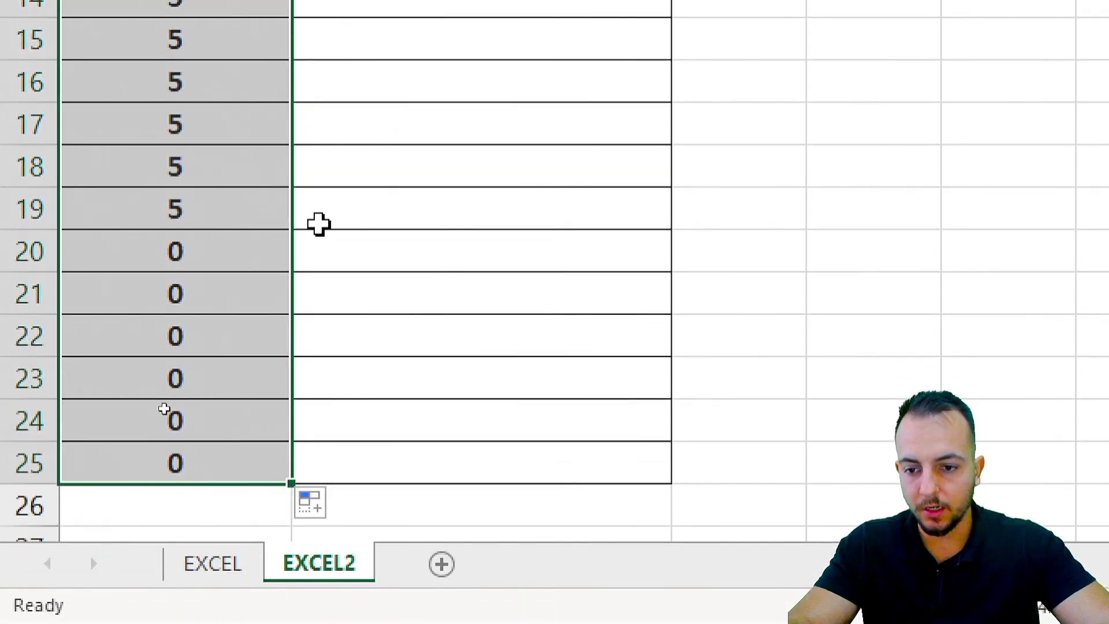
{"action": "scroll", "coordinate": [319, 223], "scroll_direction": "up", "scroll_amount": 5}
{"action": "left_click", "coordinate": [137, 230]}
{"action": "left_click_drag", "start_coordinate": [235, 225], "coordinate": [351, 332]}
{"action": "left_click_drag", "start_coordinate": [283, 225], "coordinate": [358, 340]}
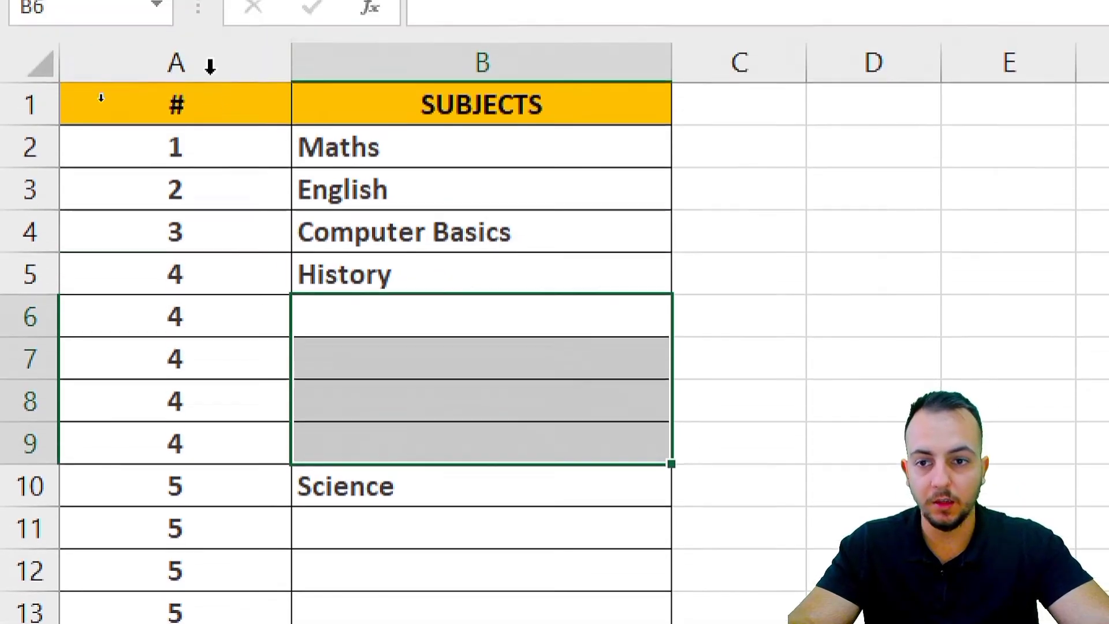
Insert an IF function before COUNTA in the formula of cell A2
{"action": "double_click", "coordinate": [221, 50]}
{"action": "key", "text": "Left"}
{"action": "key", "text": "Left"}
{"action": "key", "text": "Left"}
{"action": "key", "text": "Left"}
{"action": "key", "text": "Left"}
{"action": "key", "text": "Left"}
{"action": "key", "text": "Left"}
{"action": "key", "text": "Left"}
{"action": "key", "text": "Left"}
{"action": "key", "text": "Left"}
{"action": "key", "text": "Left"}
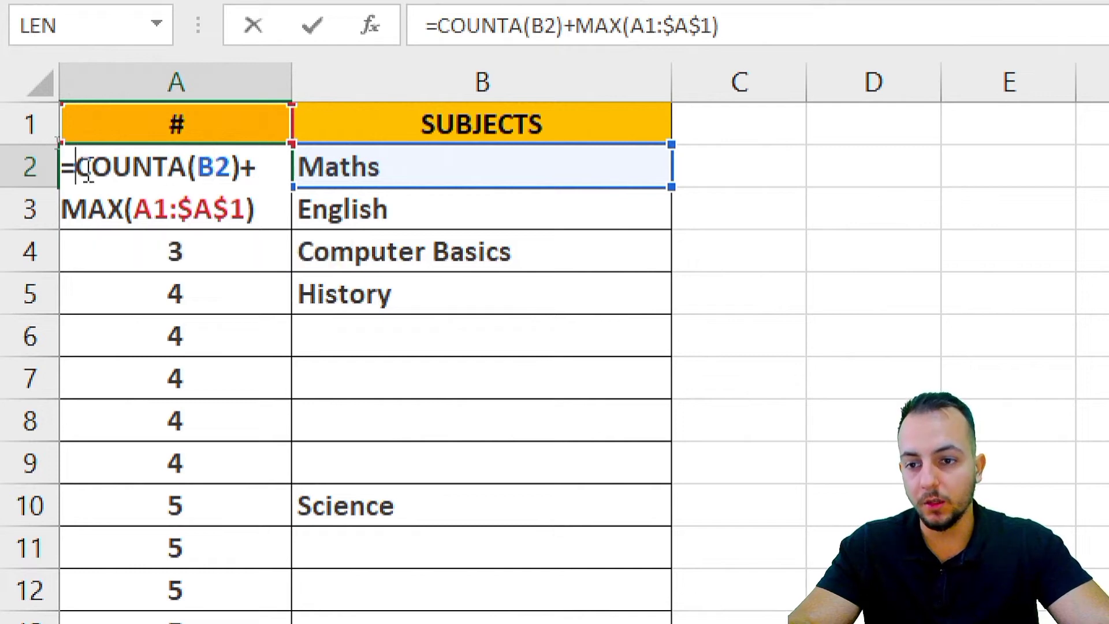
{"action": "type", "text": "if"}
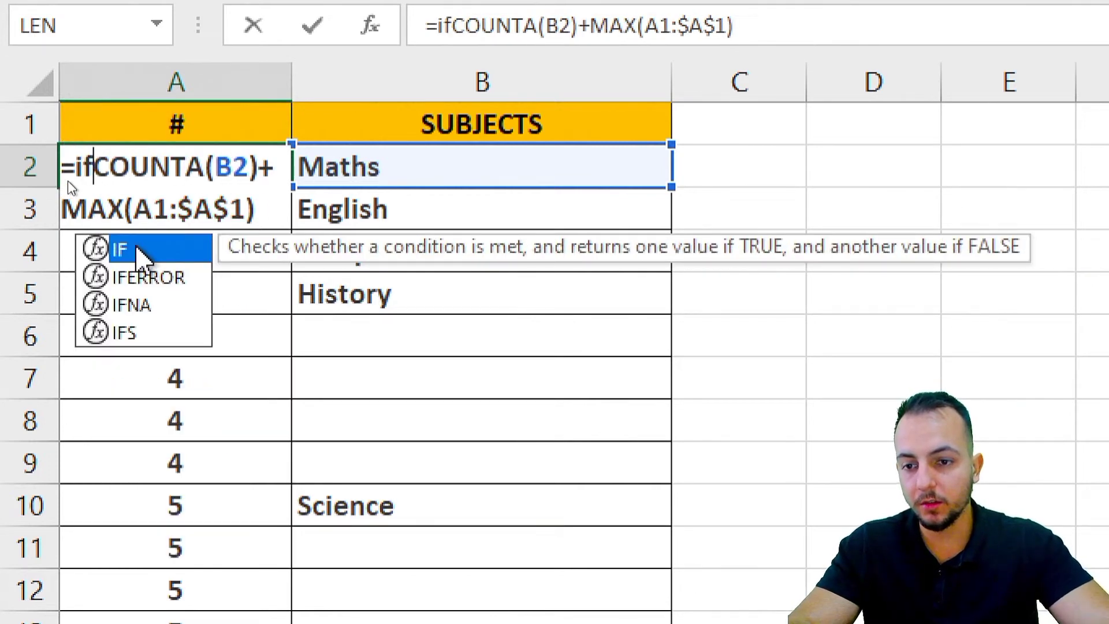
{"action": "double_click", "coordinate": [119, 249]}
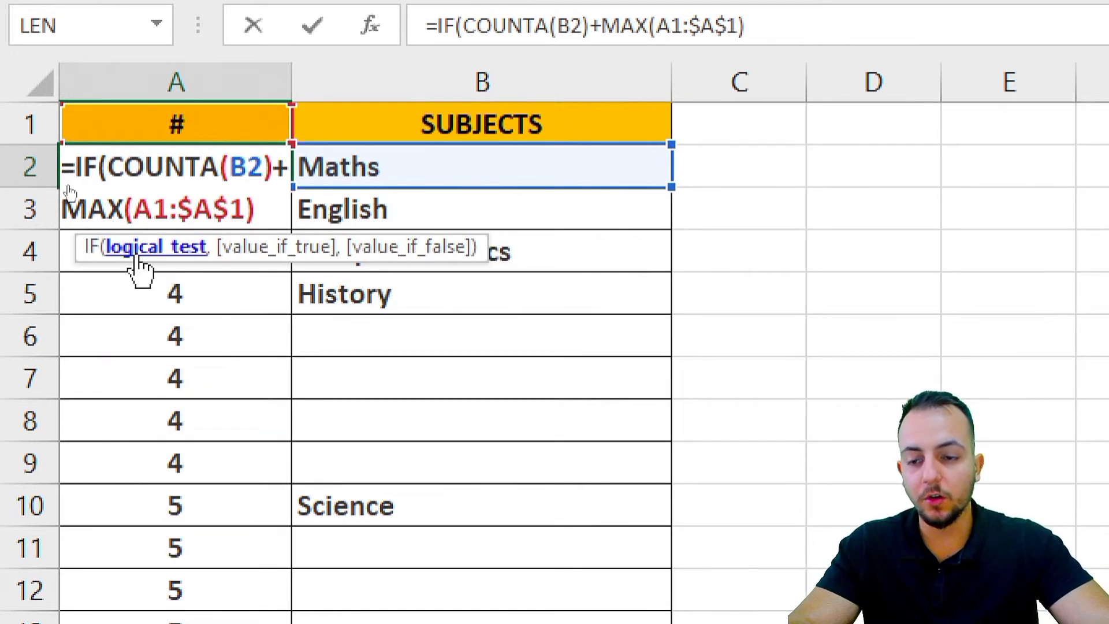
Complete the formula in A2 as =IF(B2="","",COUNTA(B2)+MAX(A1:$A$1)), so that an empty B2 gives an empty result
{"action": "left_click", "coordinate": [426, 166]}
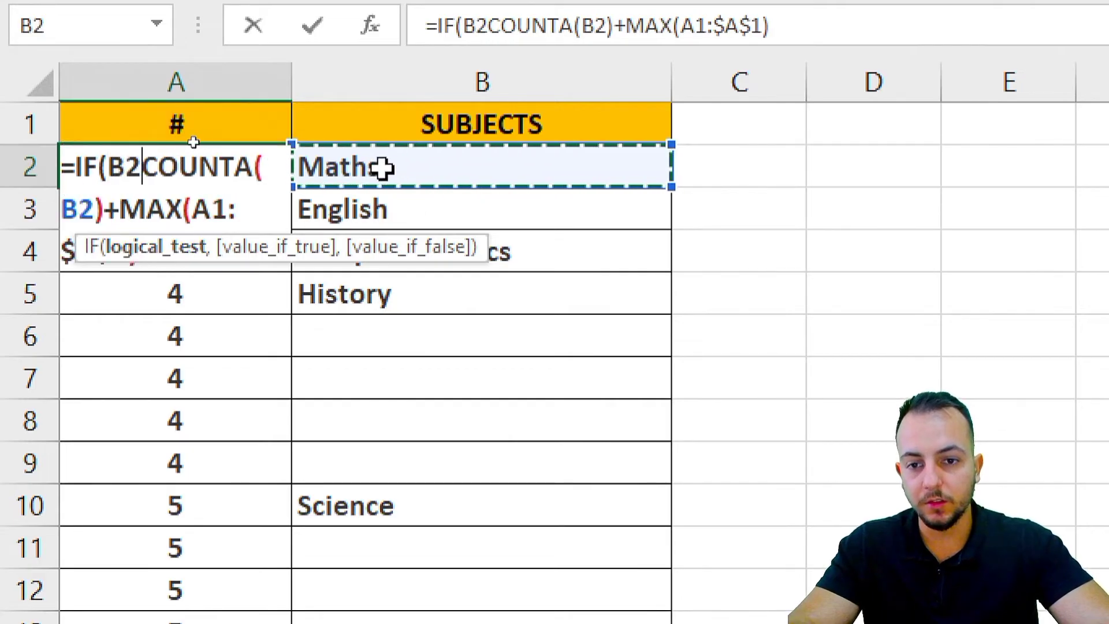
{"action": "type", "text": "="}
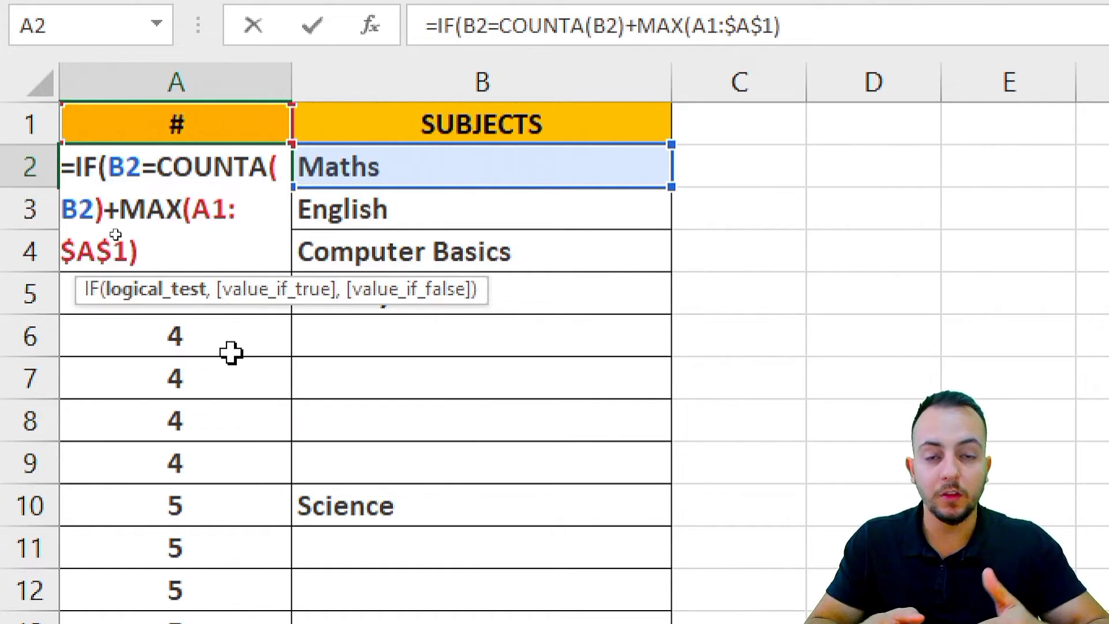
{"action": "type", "text": "\"\""}
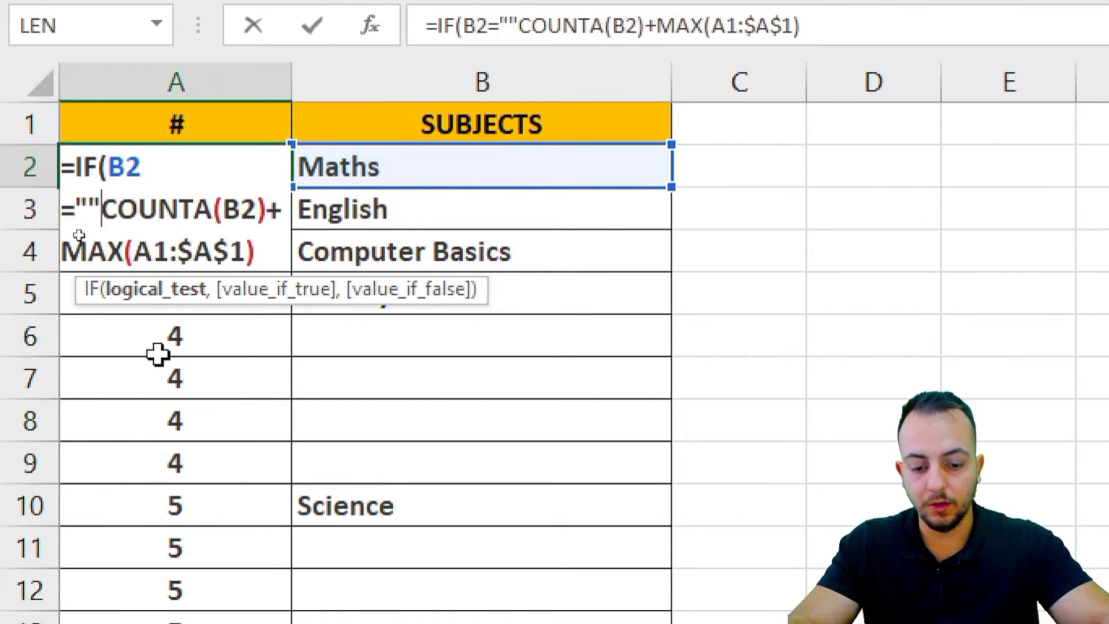
{"action": "type", "text": ","}
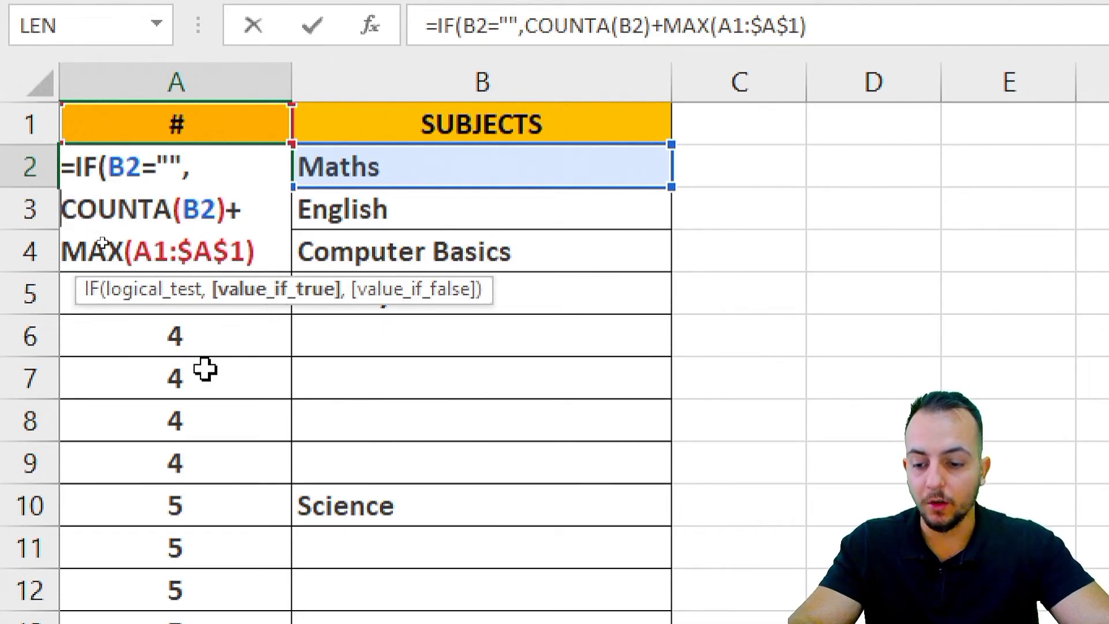
{"action": "type", "text": "\"\""}
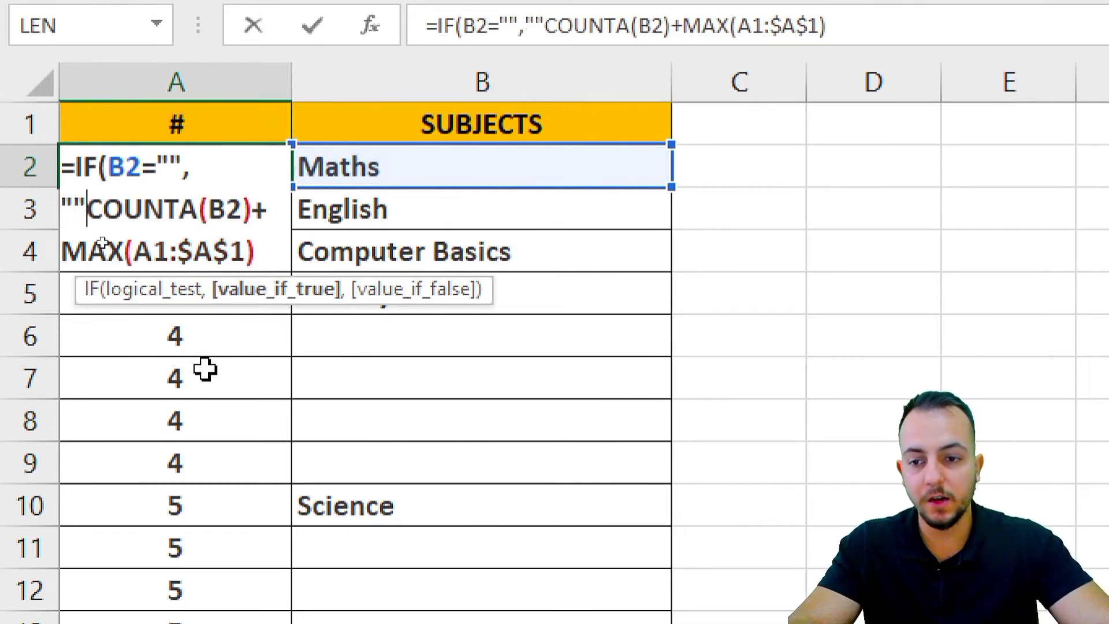
{"action": "type", "text": ","}
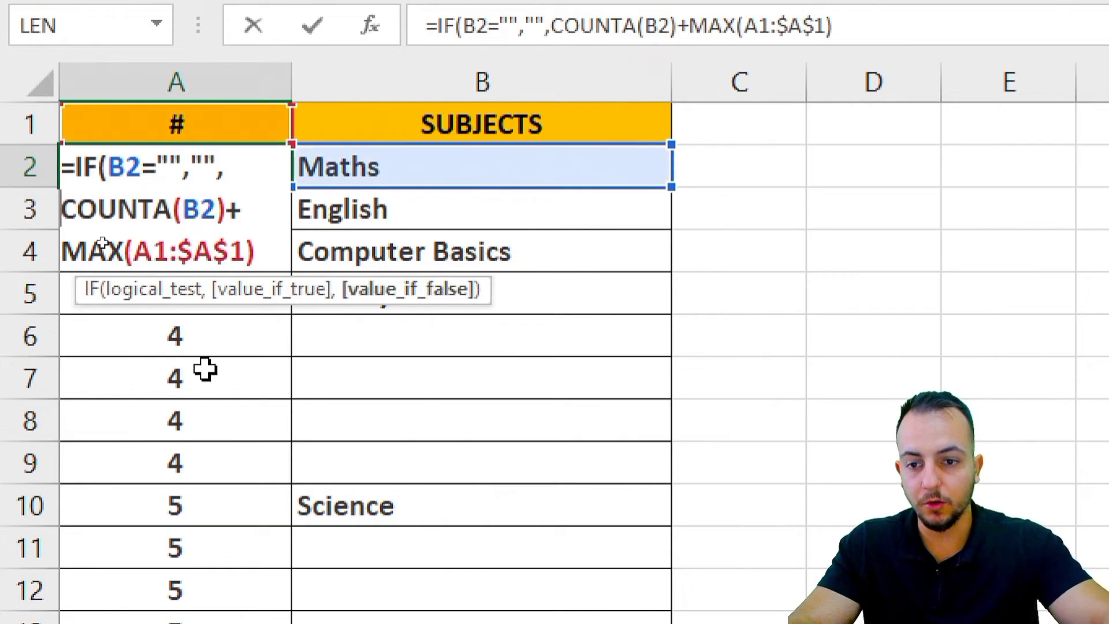
{"action": "left_click", "coordinate": [109, 168]}
{"action": "left_click_drag", "start_coordinate": [110, 168], "coordinate": [216, 167]}
{"action": "left_click", "coordinate": [196, 166]}
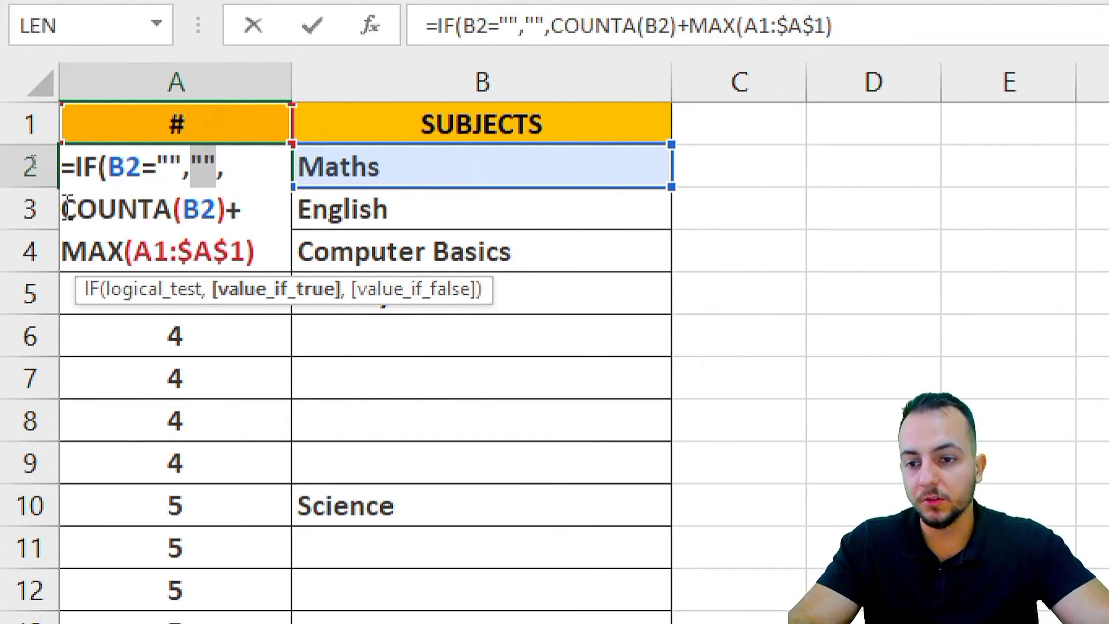
{"action": "left_click_drag", "start_coordinate": [62, 209], "coordinate": [263, 257]}
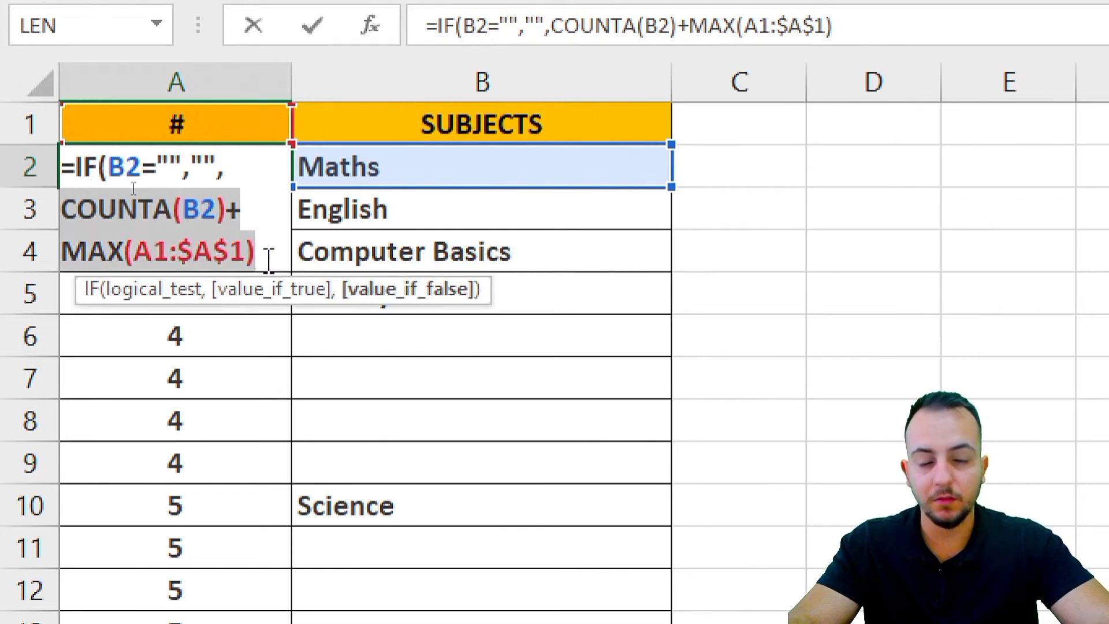
{"action": "key", "text": "Return"}
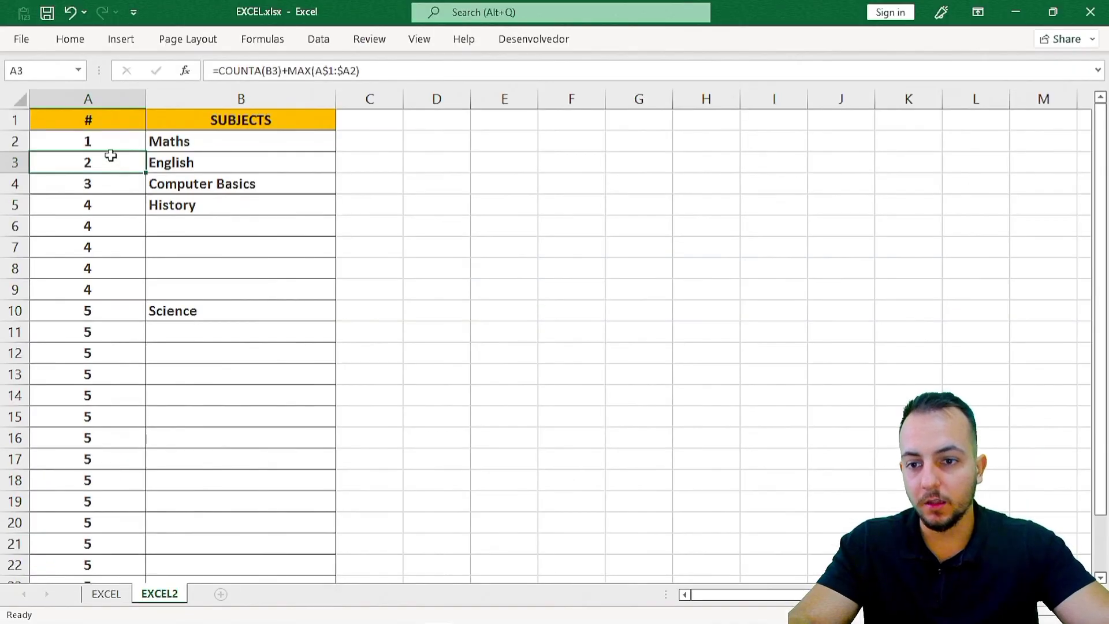
Fill the IF serial-number formula from cell A2 down to A25
{"action": "left_click", "coordinate": [130, 138]}
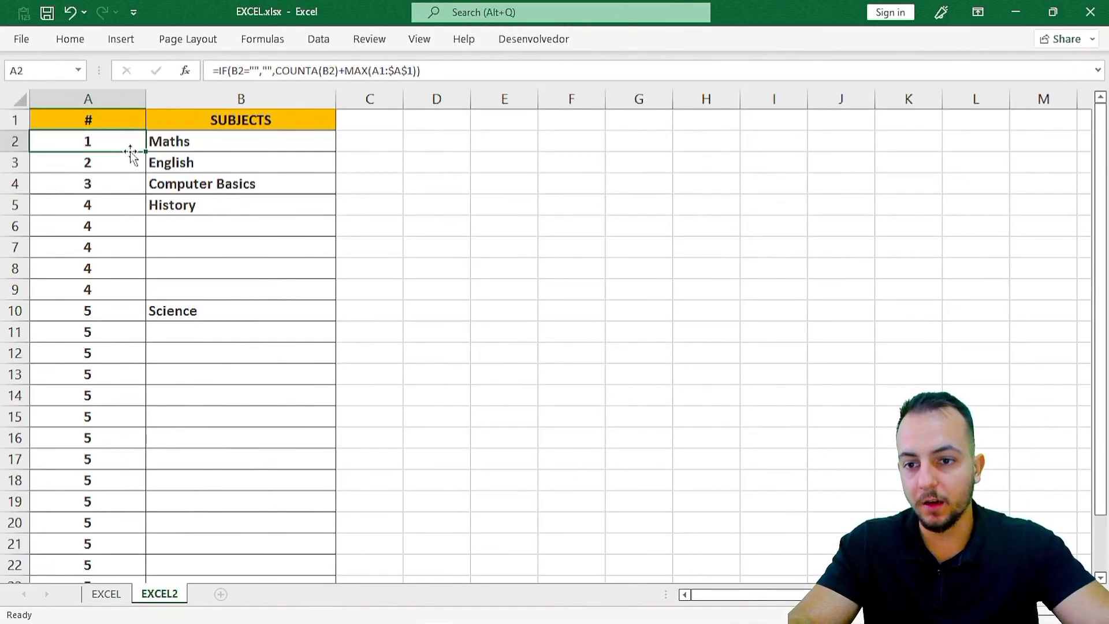
{"action": "left_click_drag", "start_coordinate": [146, 150], "coordinate": [129, 552]}
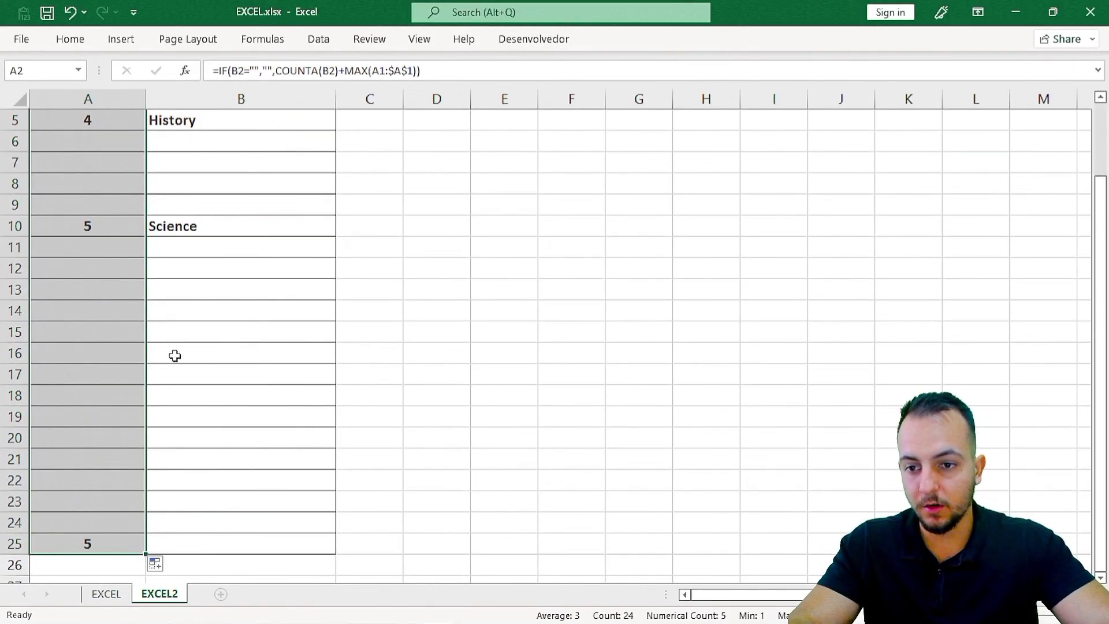
{"action": "scroll", "coordinate": [175, 355], "scroll_direction": "up", "scroll_amount": 2}
{"action": "left_click", "coordinate": [52, 124]}
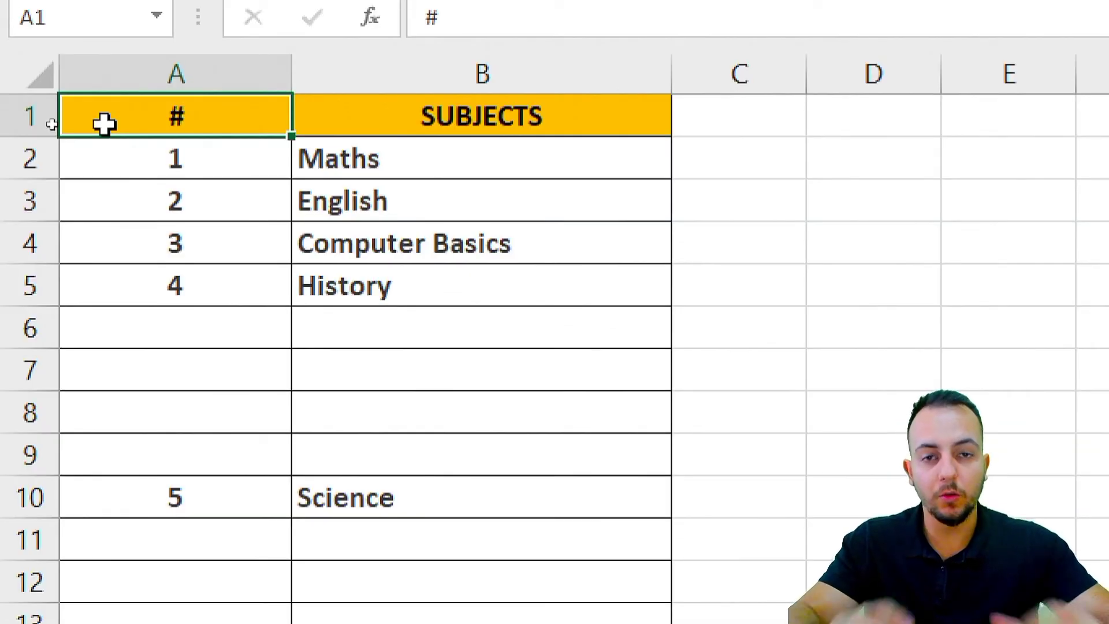
Enter the sample subject "Abc subject" in the blank cell B7 to test the automatic numbering
{"action": "left_click", "coordinate": [355, 396]}
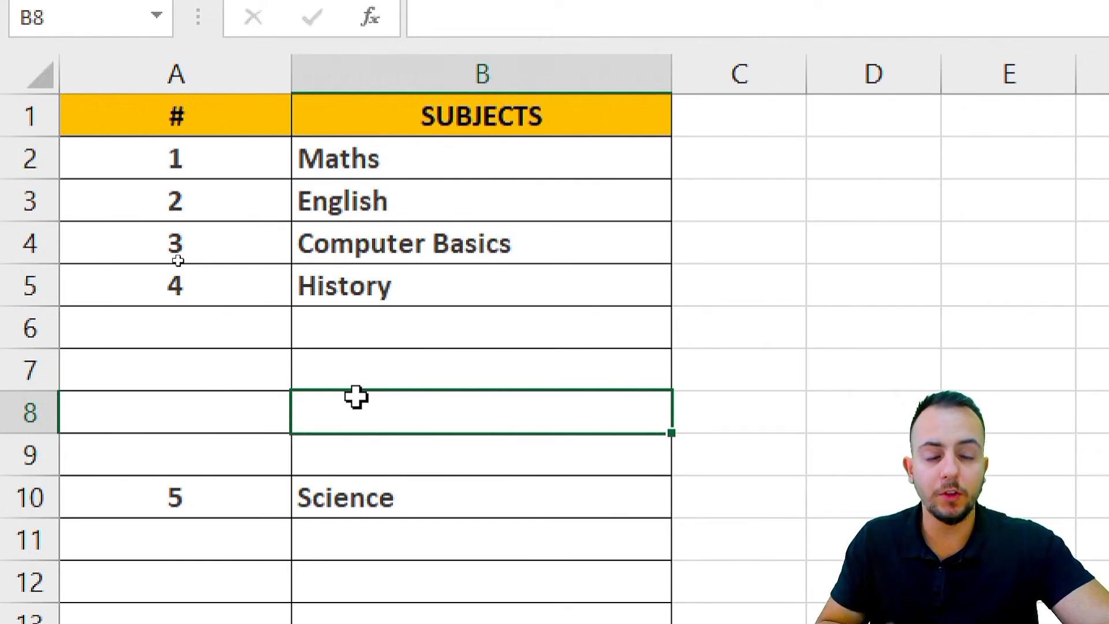
{"action": "left_click", "coordinate": [334, 370]}
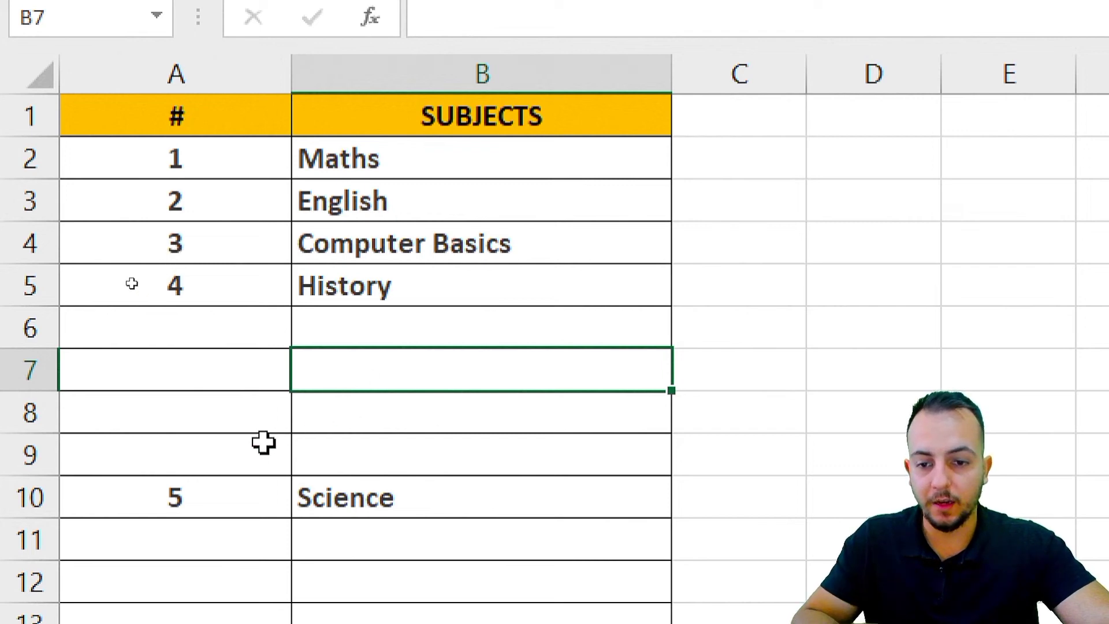
{"action": "type", "text": "A"}
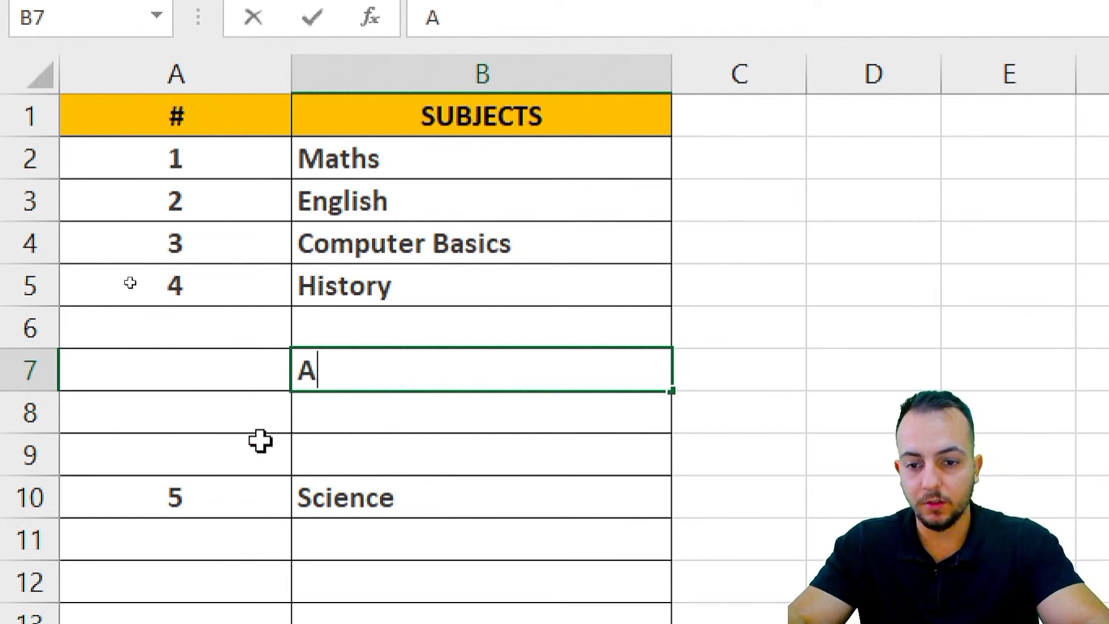
{"action": "type", "text": "bc subject"}
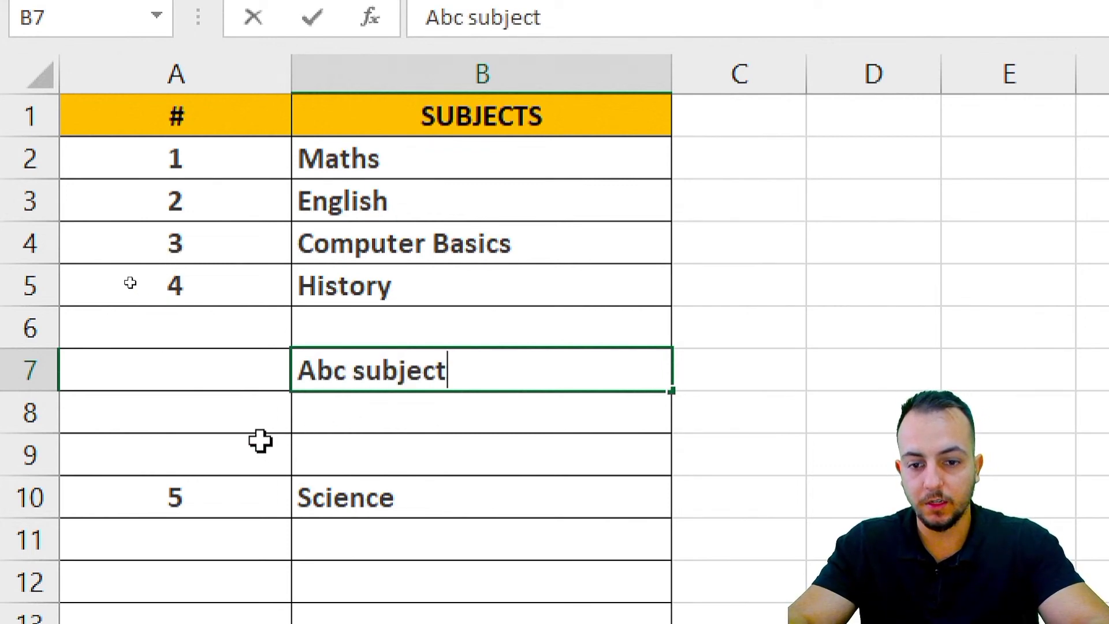
{"action": "key", "text": "Return"}
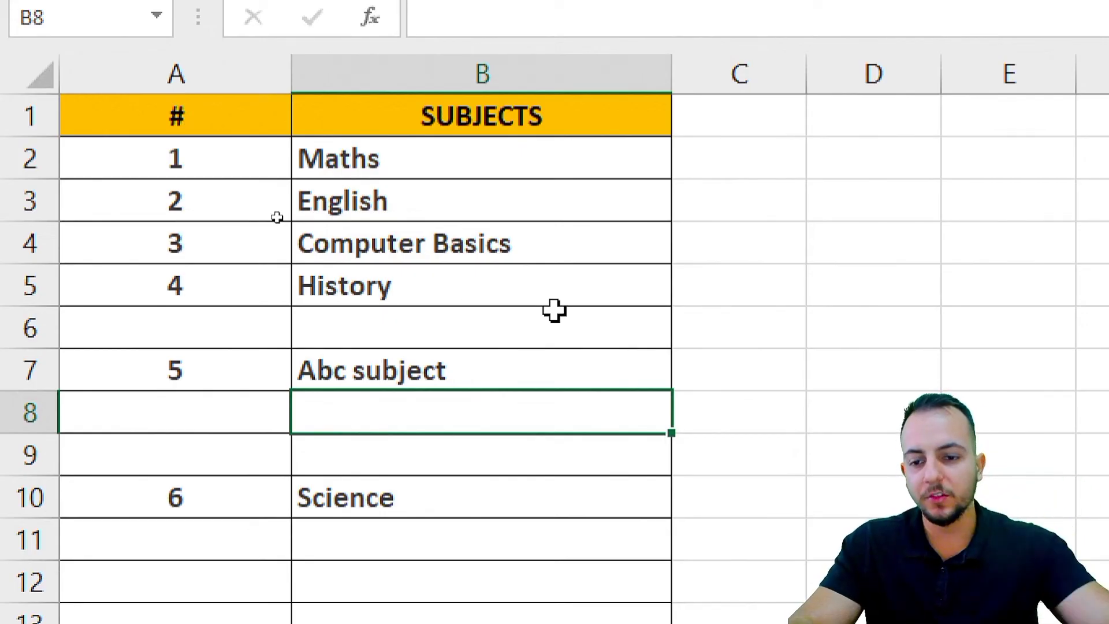
Open the formula in cell A7 and examine its IF part, comparing it with the blank row 6
{"action": "double_click", "coordinate": [257, 370]}
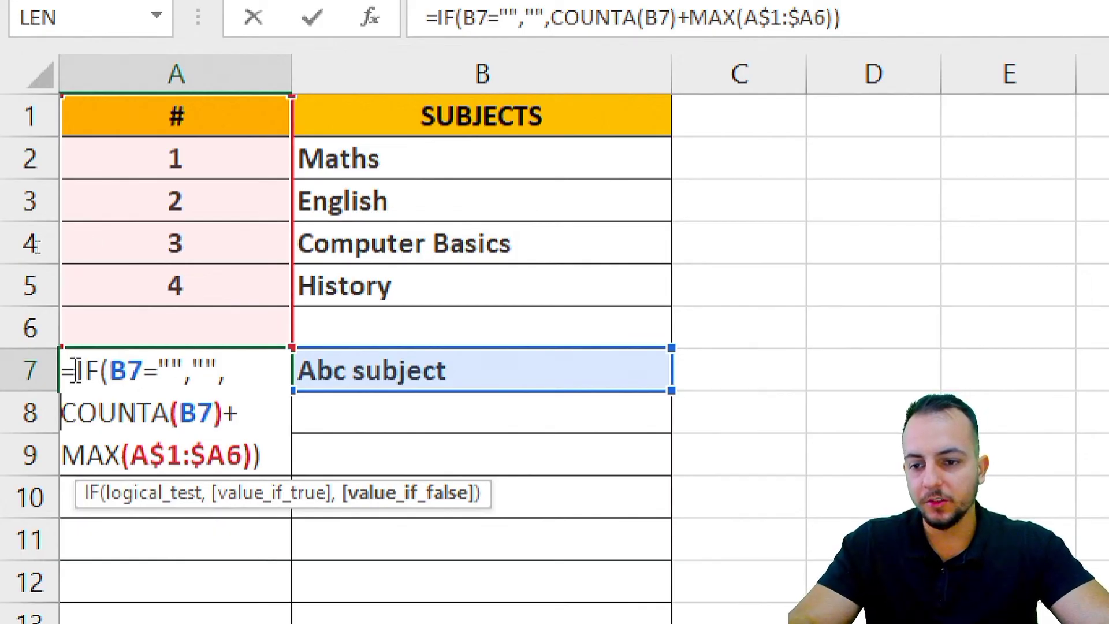
{"action": "left_click_drag", "start_coordinate": [80, 371], "coordinate": [232, 359]}
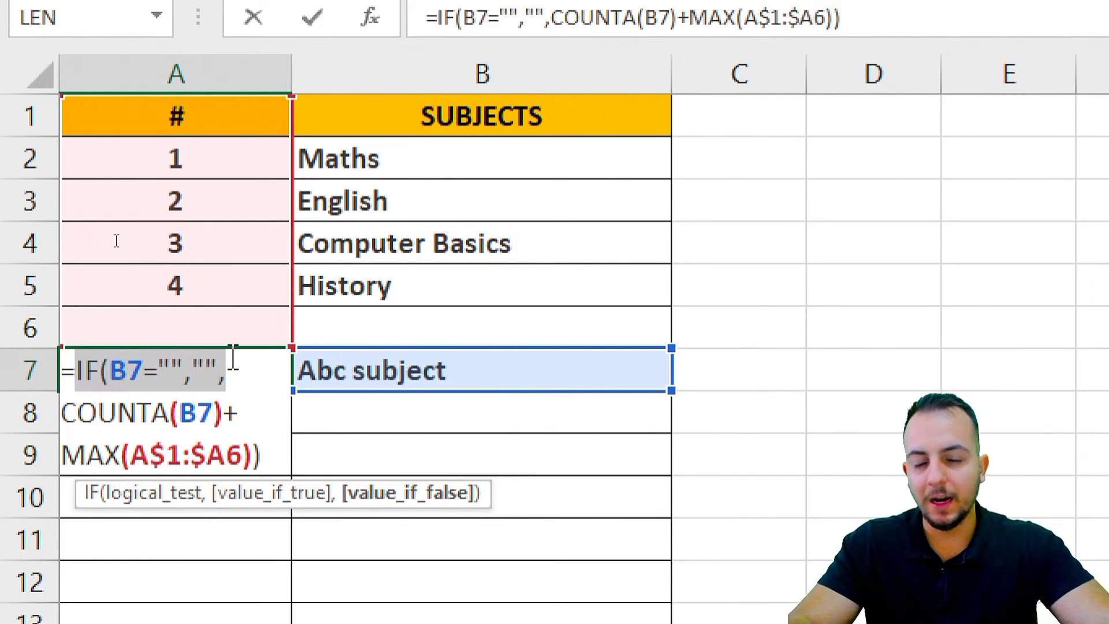
{"action": "left_click_drag", "start_coordinate": [342, 323], "coordinate": [507, 323]}
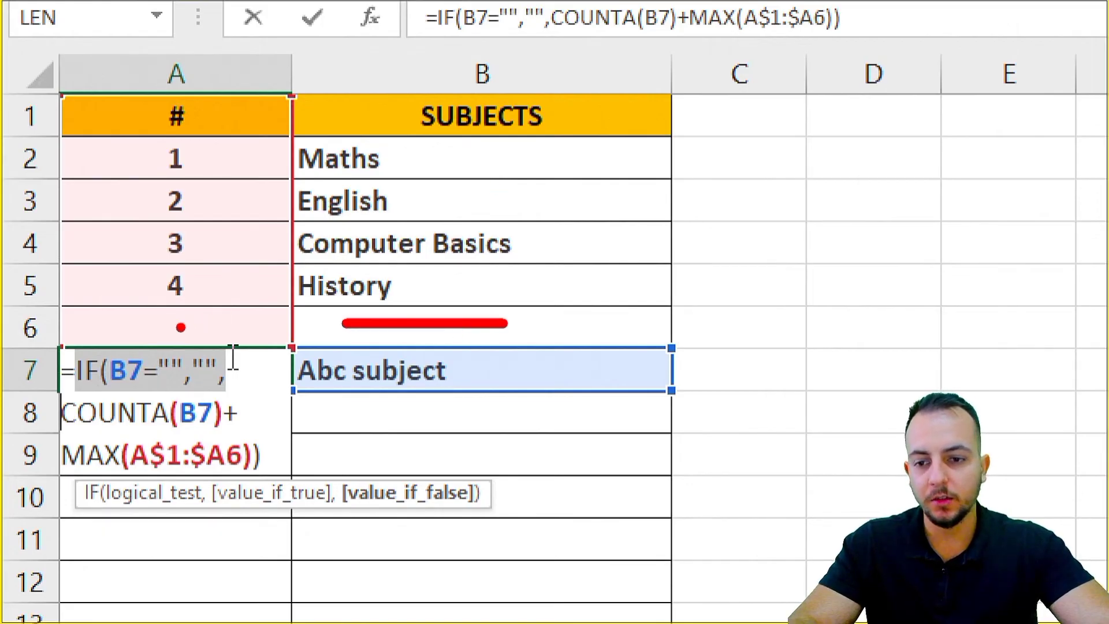
{"action": "left_click_drag", "start_coordinate": [149, 324], "coordinate": [223, 316]}
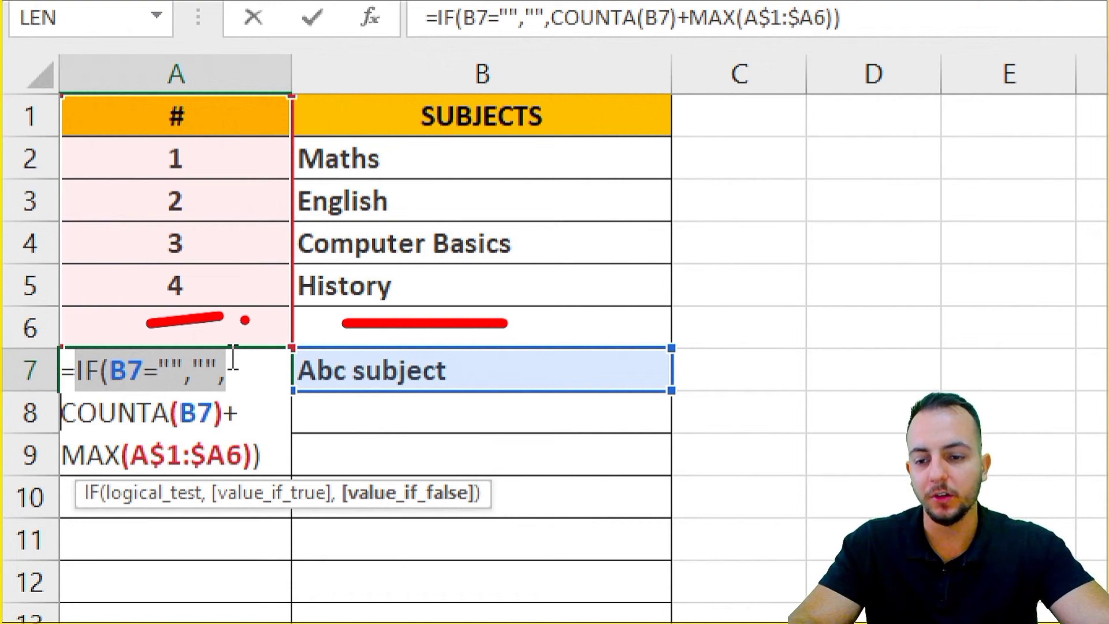
{"action": "key", "text": "Escape"}
Examine the COUNTA(B7) part of the formula in A7 and the subject cell B7 it refers to
{"action": "left_click", "coordinate": [169, 413]}
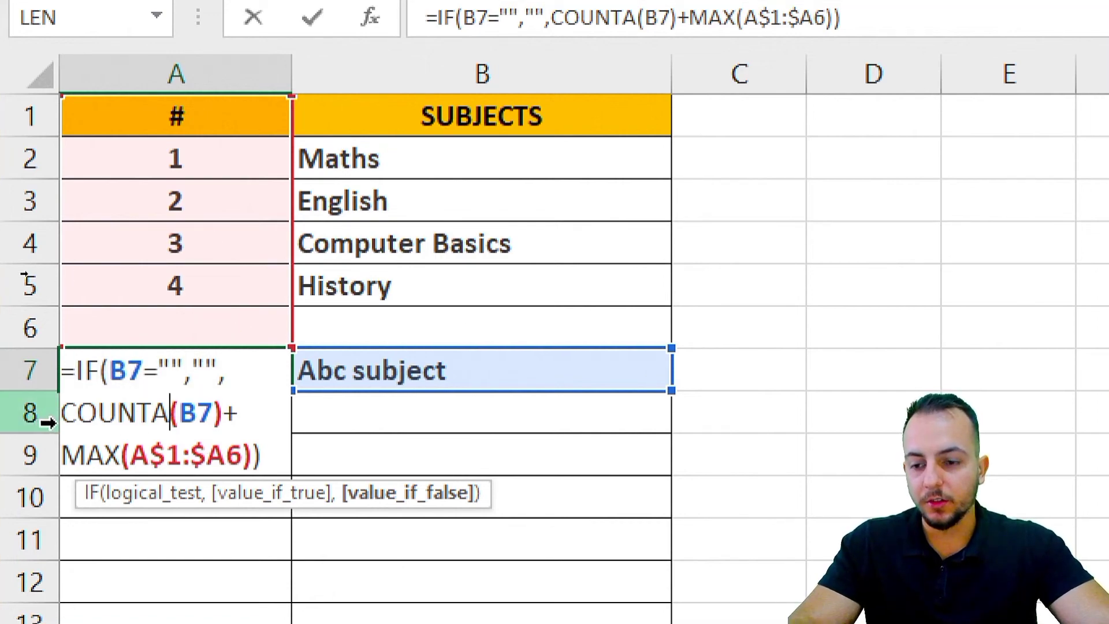
{"action": "key", "text": "ctrl+2"}
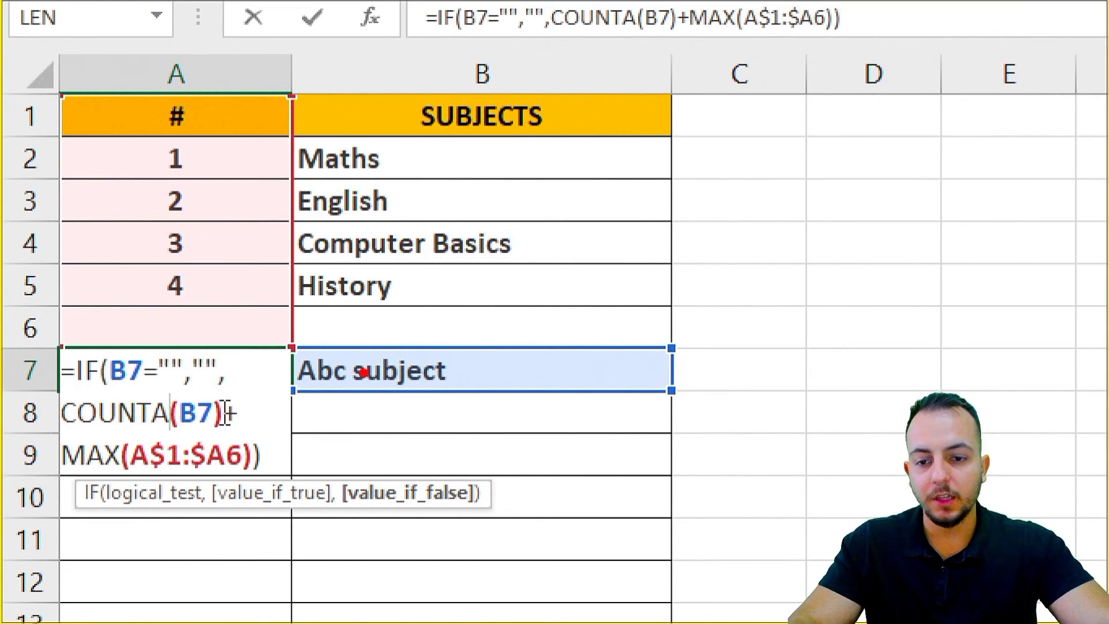
{"action": "left_click_drag", "start_coordinate": [286, 350], "coordinate": [483, 393]}
{"action": "mouse_move", "coordinate": [538, 347]}
{"action": "left_mouse_down"}
{"action": "mouse_move", "coordinate": [541, 383]}
{"action": "mouse_move", "coordinate": [587, 423]}
{"action": "left_mouse_up"}
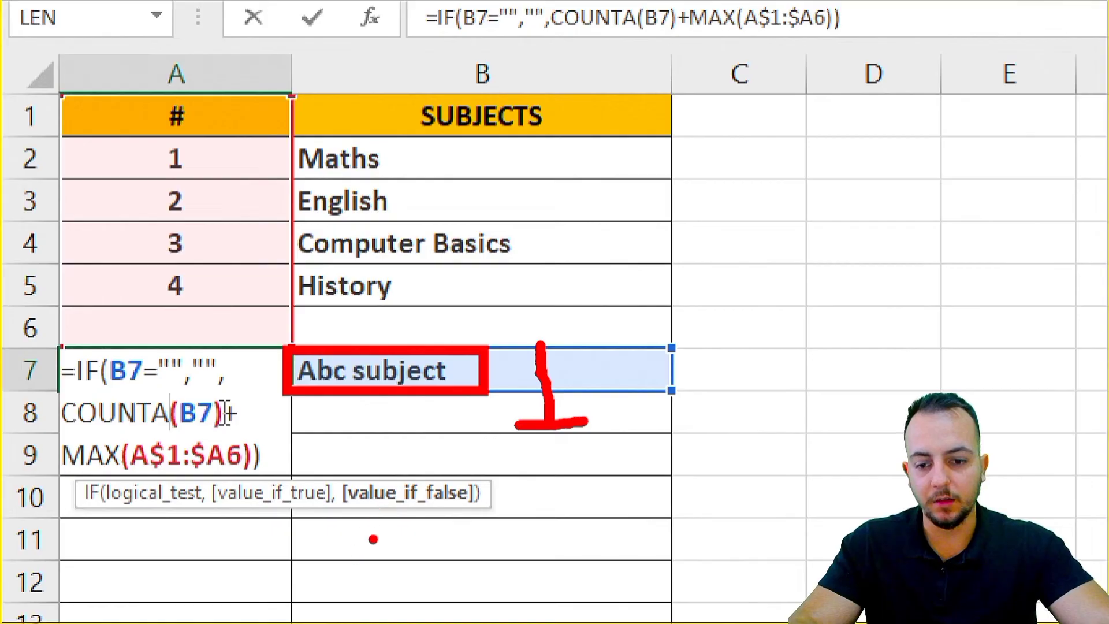
{"action": "left_click_drag", "start_coordinate": [373, 540], "coordinate": [340, 554]}
{"action": "mouse_move", "coordinate": [514, 532]}
{"action": "left_mouse_down"}
{"action": "mouse_move", "coordinate": [555, 543]}
{"action": "mouse_move", "coordinate": [524, 563]}
{"action": "left_mouse_up"}
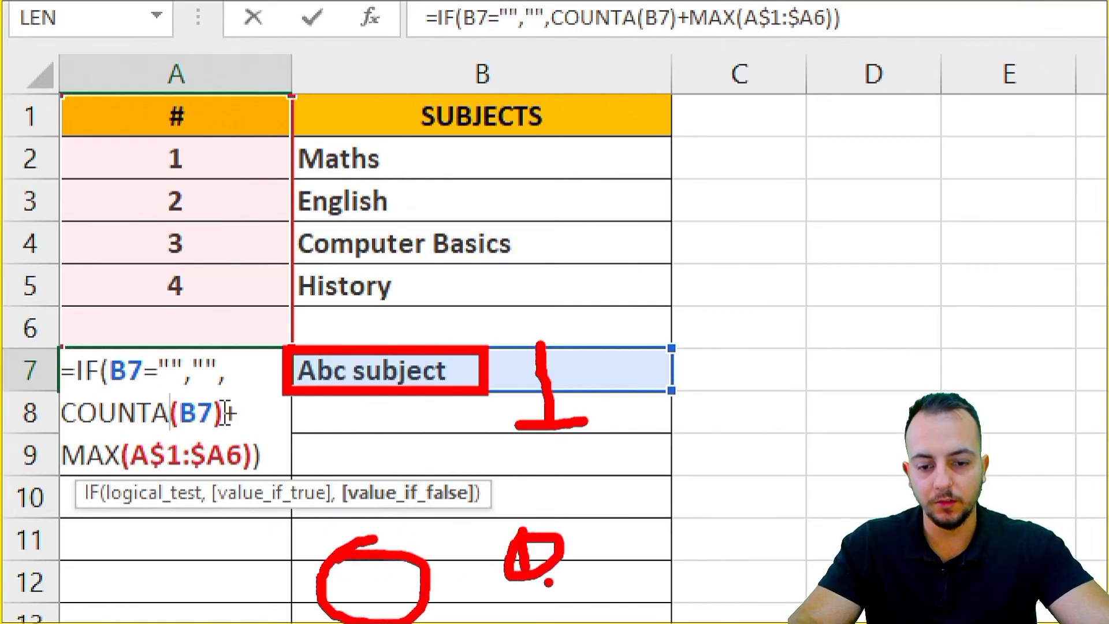
{"action": "key", "text": "Escape"}
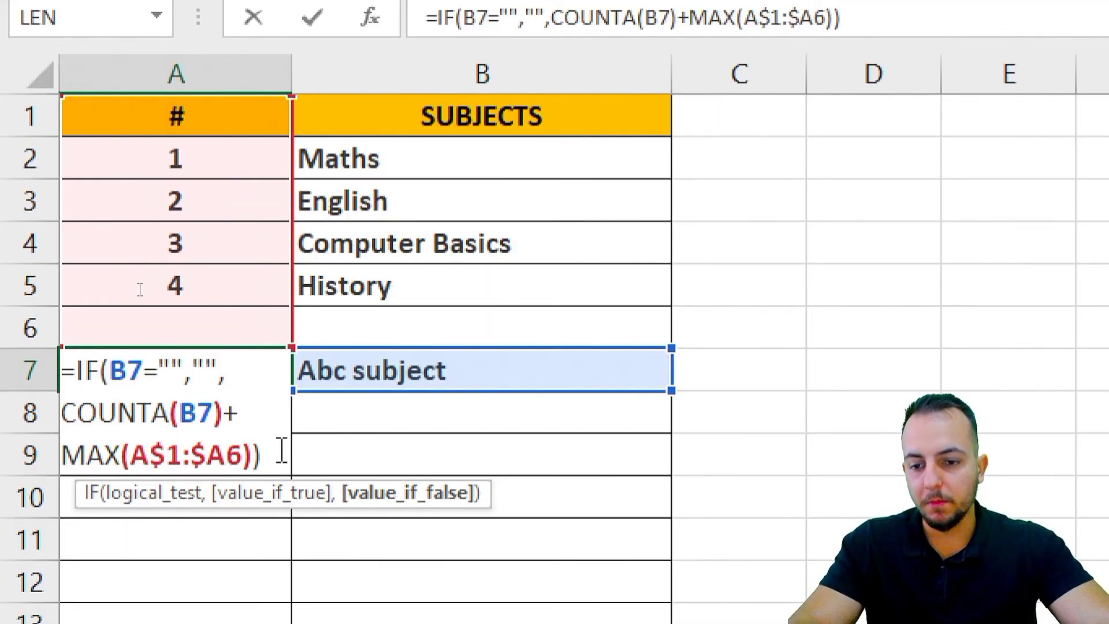
Examine the MAX(A$1:$A6) part of the formula in A7 with its range A1:A6, close the formula and select A1
{"action": "mouse_move", "coordinate": [275, 454]}
{"action": "left_mouse_down"}
{"action": "mouse_move", "coordinate": [96, 461]}
{"action": "mouse_move", "coordinate": [69, 472]}
{"action": "mouse_move", "coordinate": [297, 473]}
{"action": "left_mouse_up"}
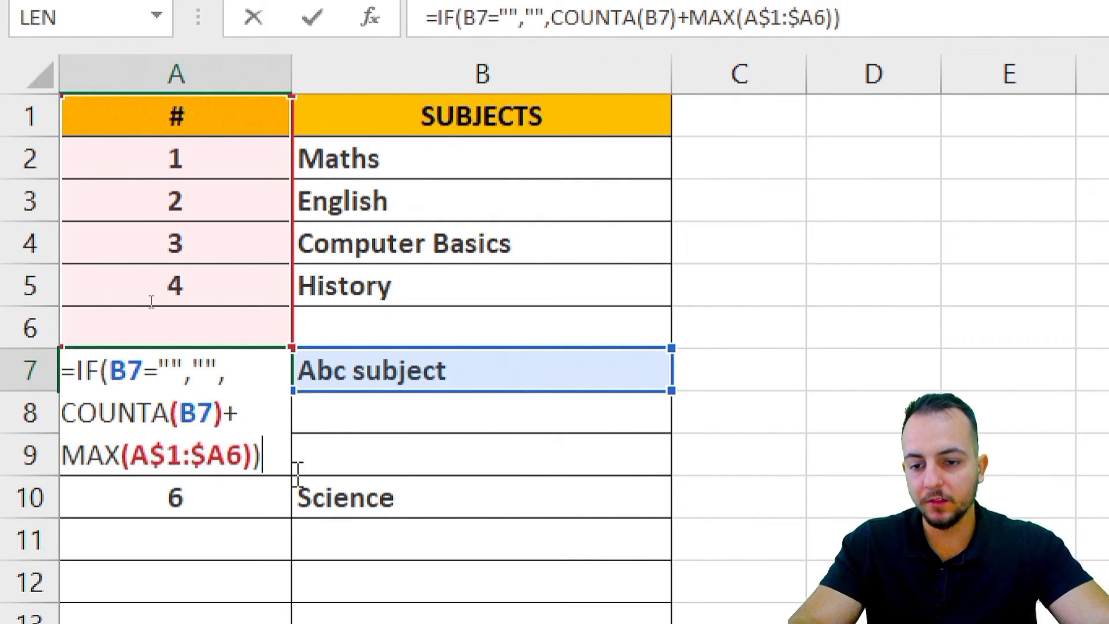
{"action": "key", "text": "ctrl+2"}
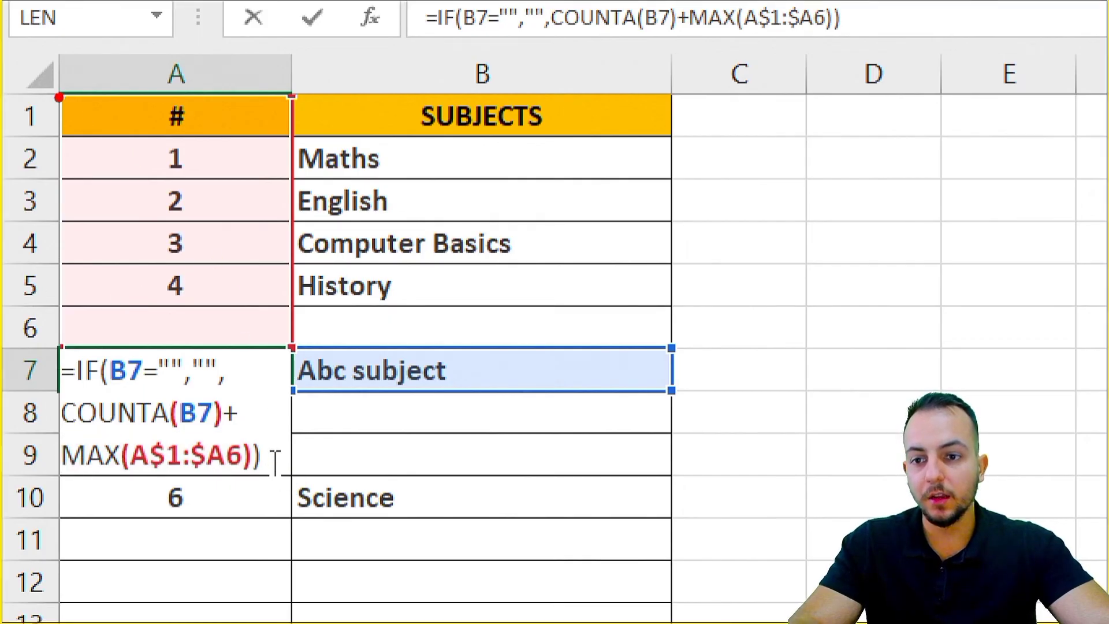
{"action": "mouse_move", "coordinate": [60, 98]}
{"action": "left_mouse_down"}
{"action": "mouse_move", "coordinate": [236, 267]}
{"action": "mouse_move", "coordinate": [293, 346]}
{"action": "left_mouse_up"}
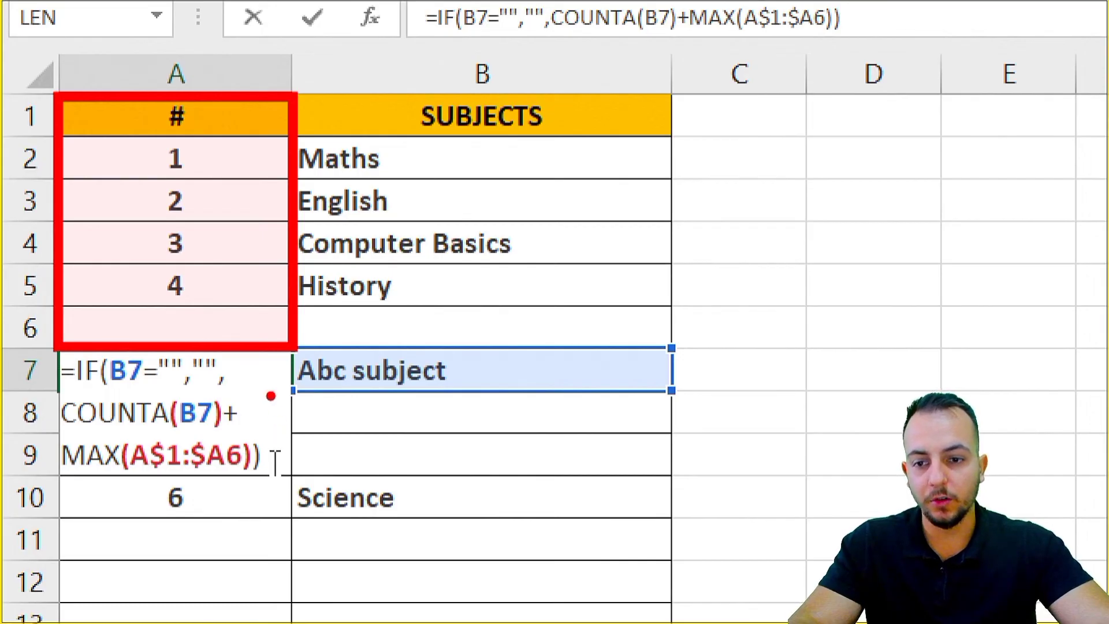
{"action": "key", "text": "Escape"}
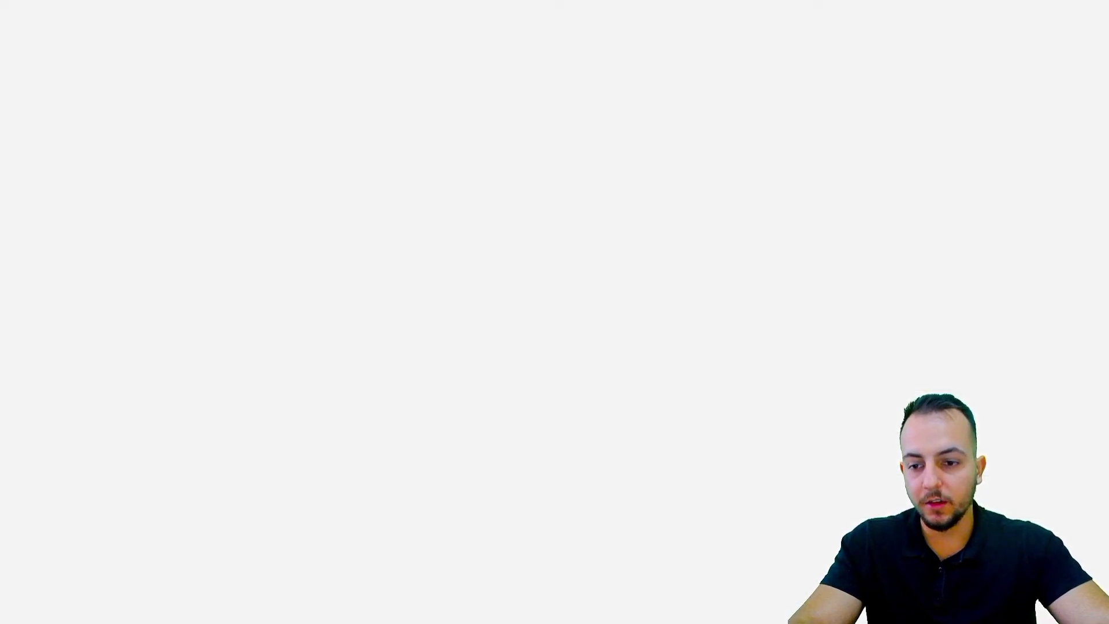
{"action": "key", "text": "ctrl+2"}
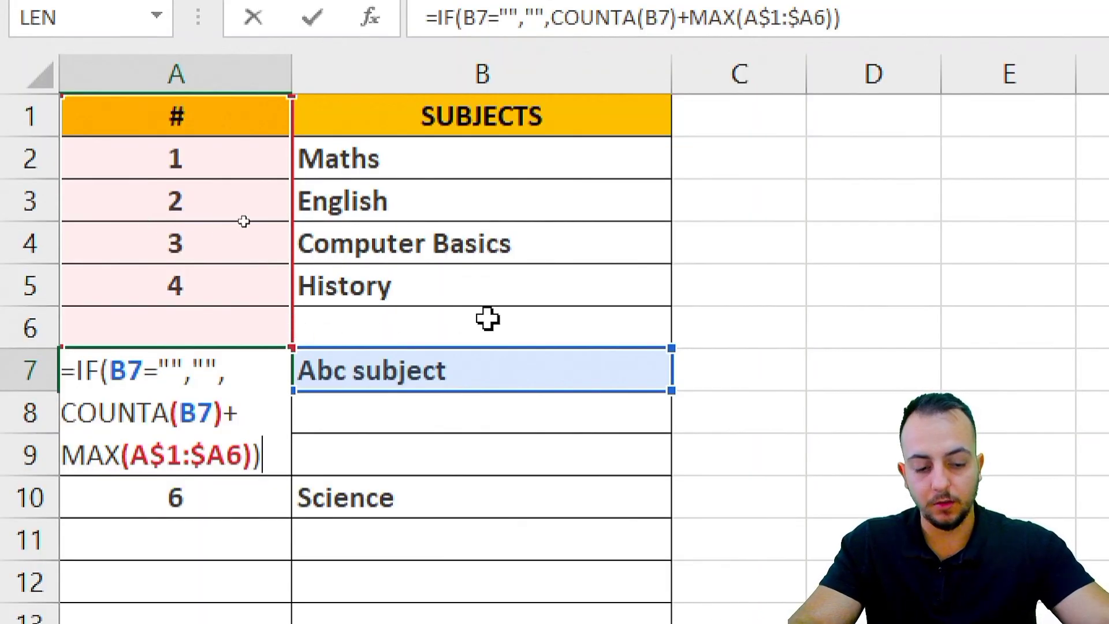
{"action": "key", "text": "Return"}
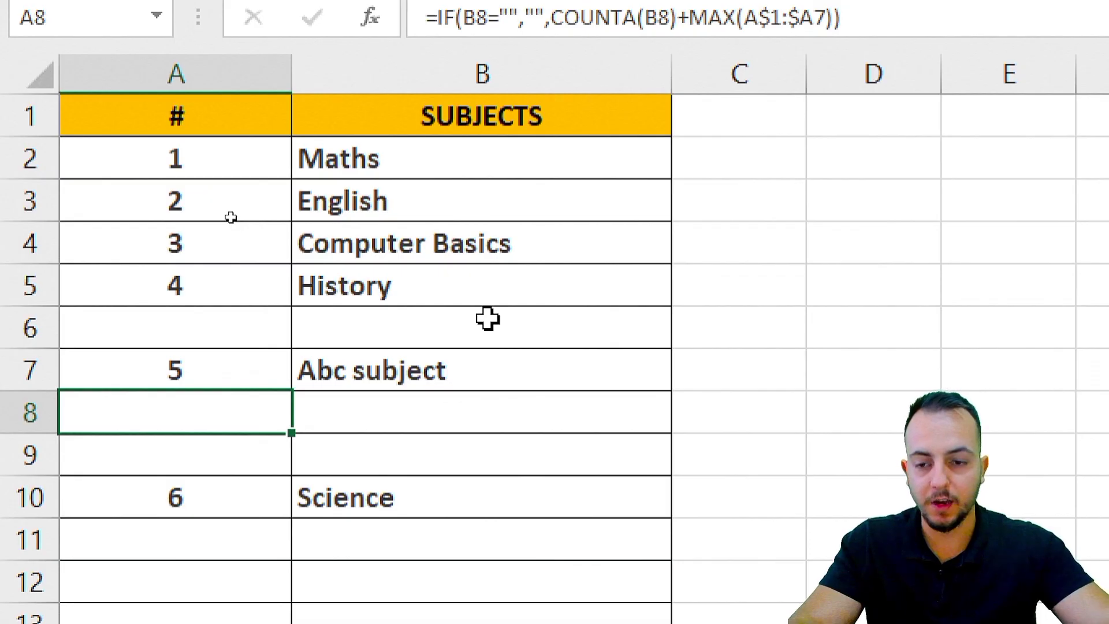
{"action": "left_click", "coordinate": [263, 128]}
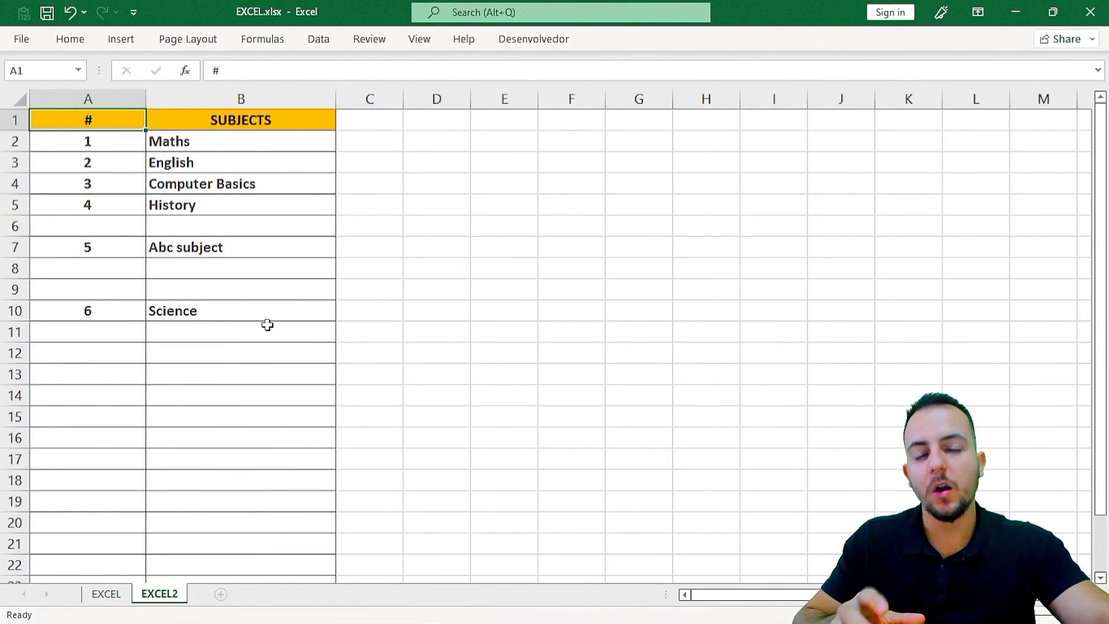